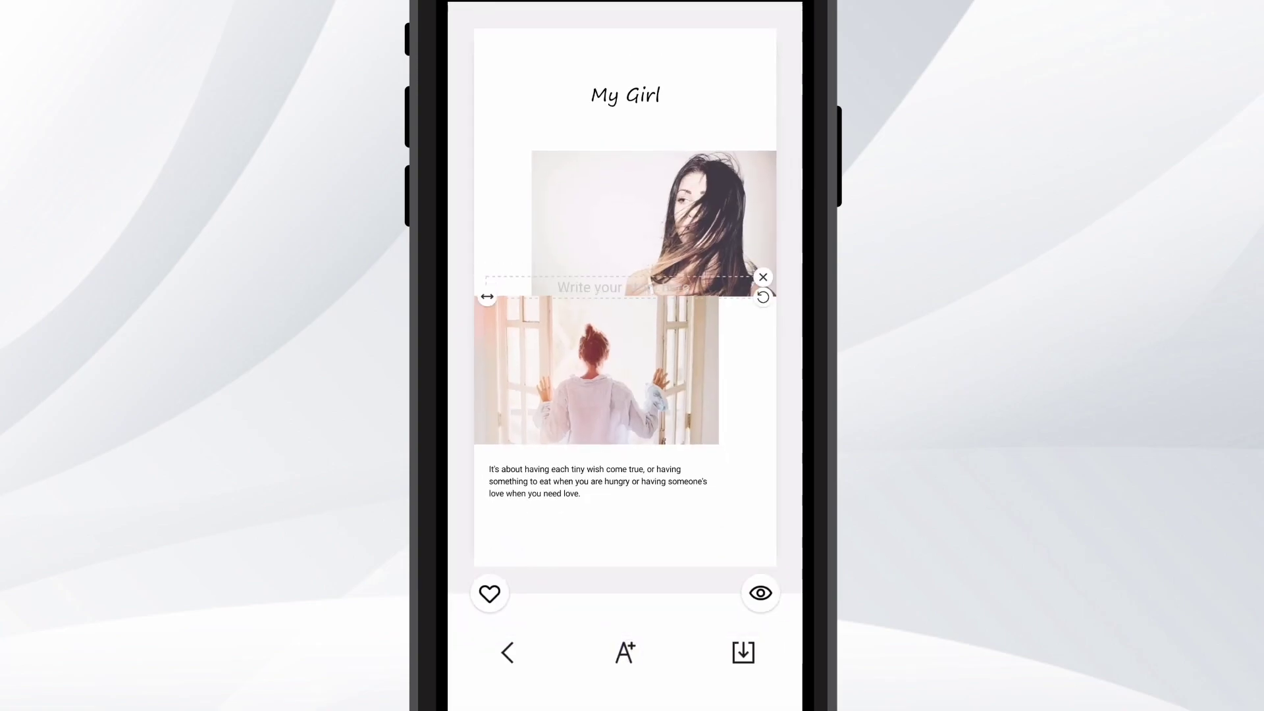
- Delete the empty 'Write your story here' caption box from My Girl and bring up Save & Share
{"action": "left_click_drag", "start_coordinate": [658, 287], "coordinate": [685, 531]}
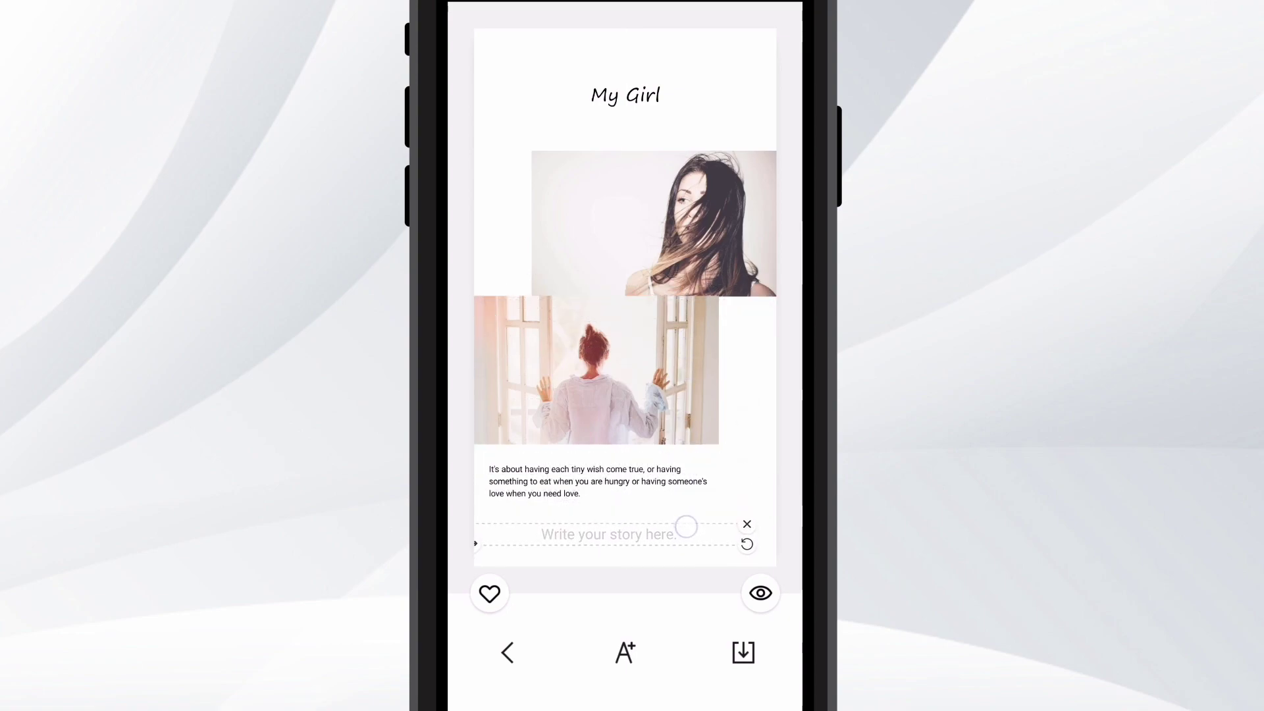
{"action": "left_click", "coordinate": [747, 523]}
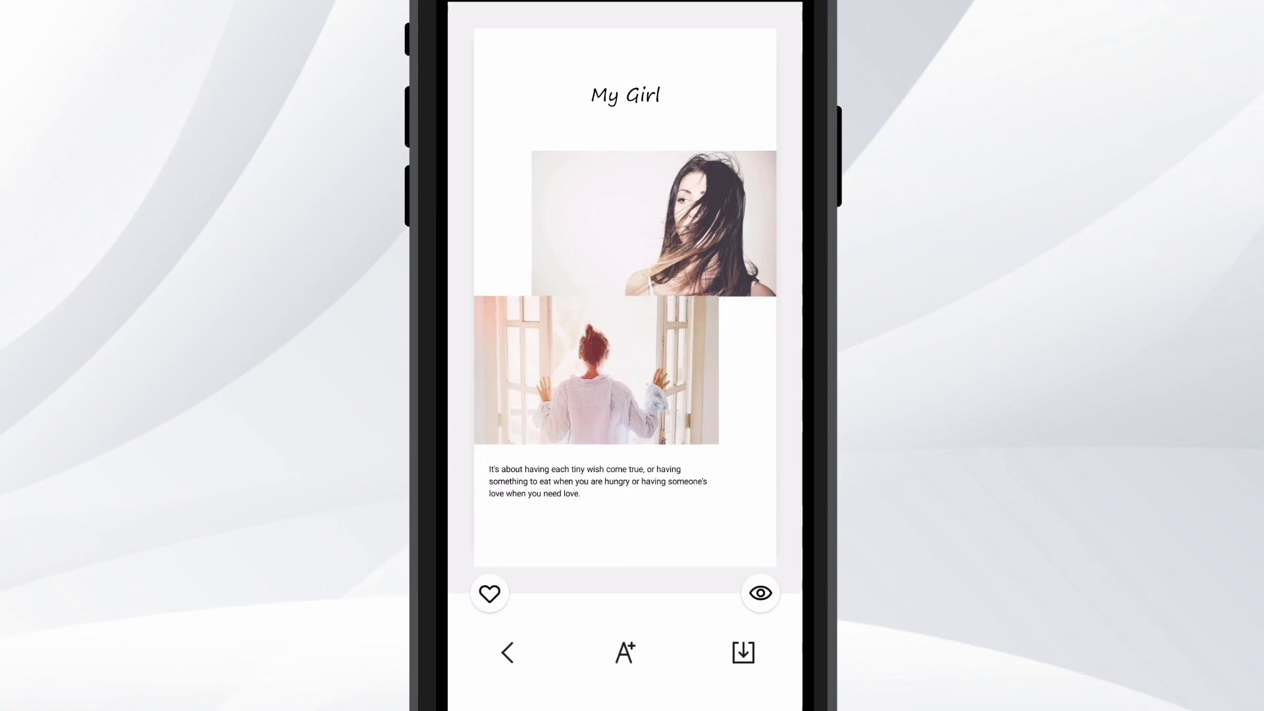
{"action": "left_click", "coordinate": [743, 652]}
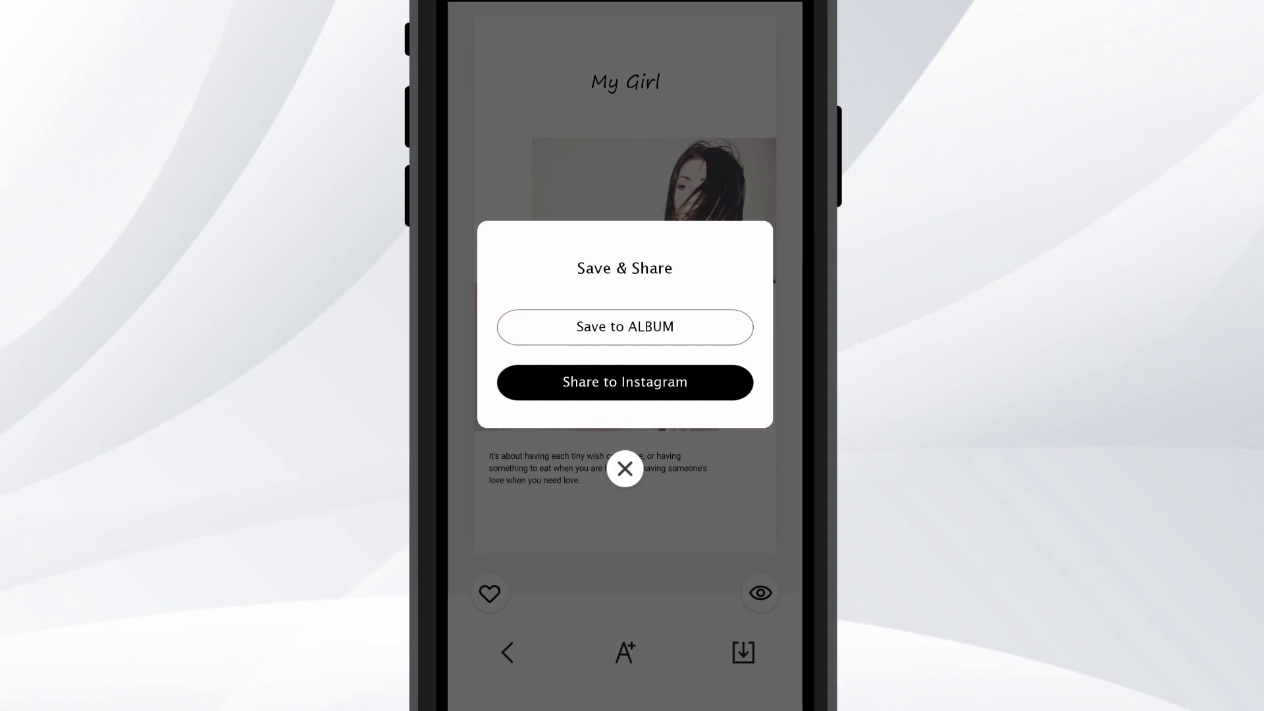
- Save the My Girl story to the album and leave the editor for the gallery
{"action": "left_click", "coordinate": [650, 326]}
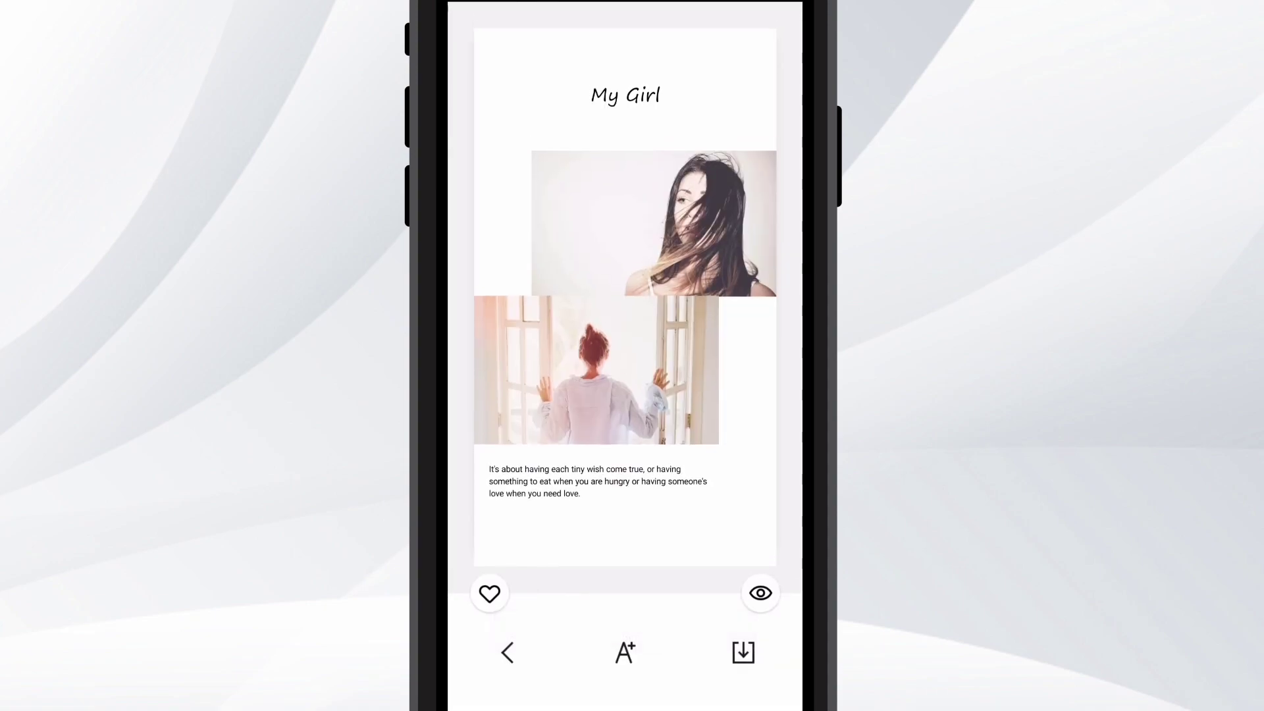
{"action": "left_click", "coordinate": [505, 653]}
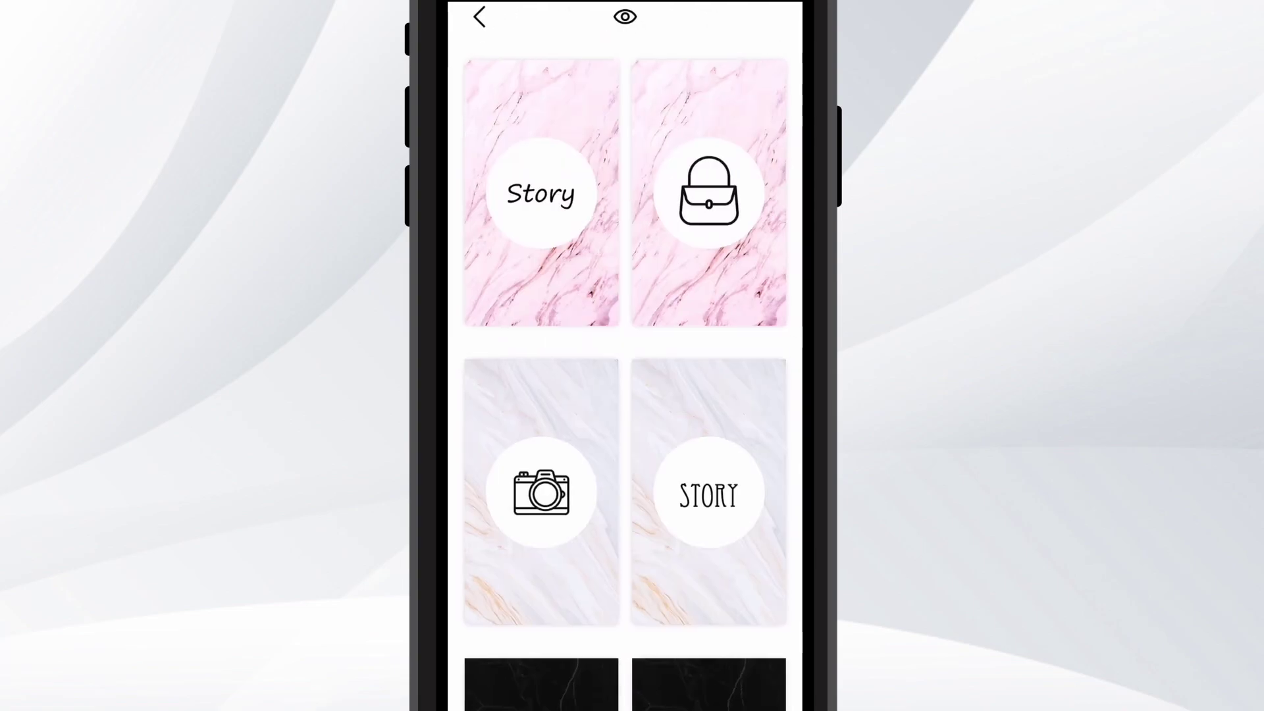
- Return to the StoryArt home screen and browse the Minimal and Retro template categories
{"action": "scroll", "coordinate": [687, 587], "scroll_direction": "down", "scroll_amount": 5}
{"action": "scroll", "coordinate": [687, 461], "scroll_direction": "down", "scroll_amount": 10}
{"action": "scroll", "coordinate": [696, 437], "scroll_direction": "up", "scroll_amount": 12}
{"action": "scroll", "coordinate": [696, 436], "scroll_direction": "up", "scroll_amount": 5}
{"action": "left_click", "coordinate": [479, 16]}
{"action": "left_click", "coordinate": [623, 121]}
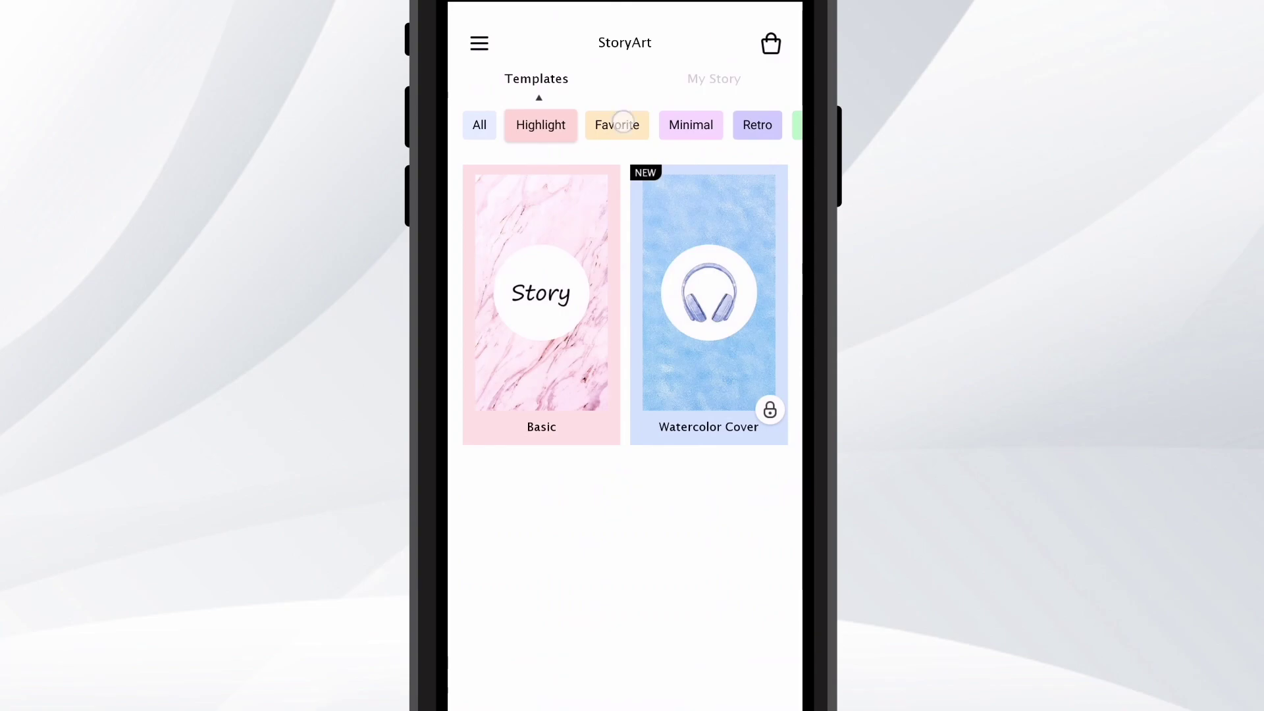
{"action": "left_click", "coordinate": [691, 124]}
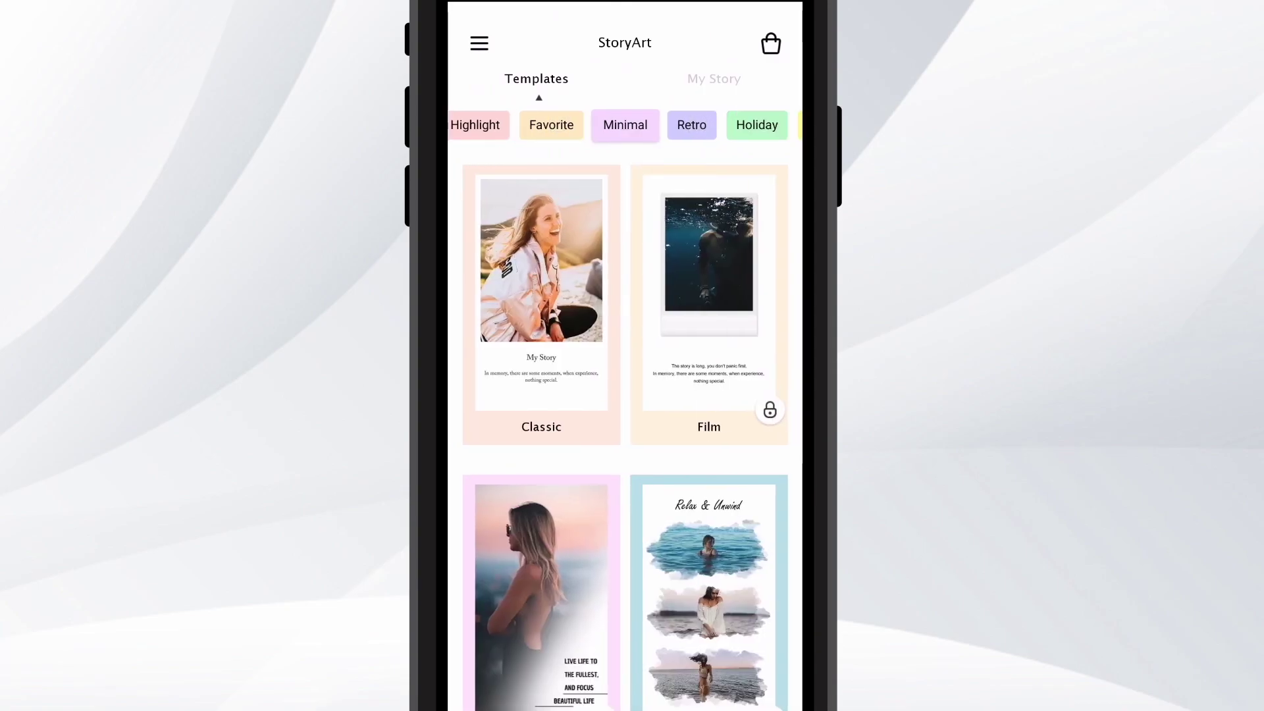
{"action": "left_click", "coordinate": [691, 125]}
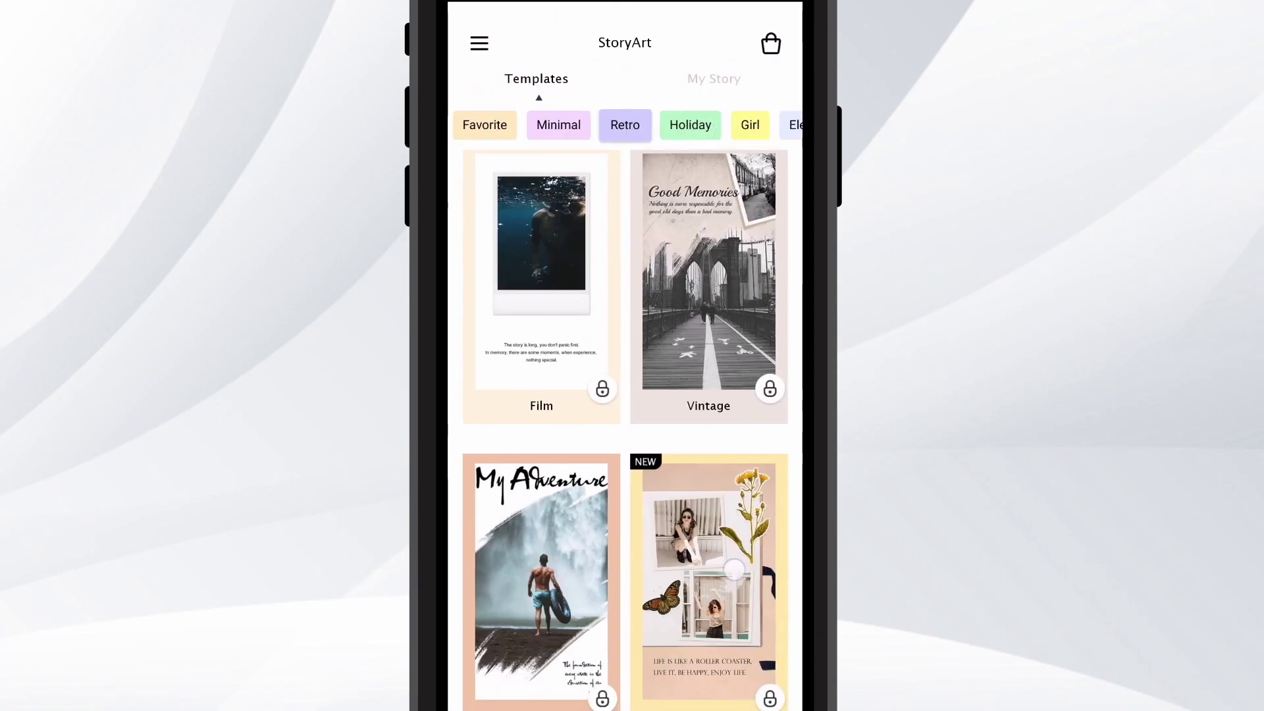
- Choose the Holiday category, its Christmas collection, and the striped Merry Christmas design
{"action": "scroll", "coordinate": [625, 395], "scroll_direction": "down", "scroll_amount": 10}
{"action": "scroll", "coordinate": [749, 349], "scroll_direction": "down", "scroll_amount": 2}
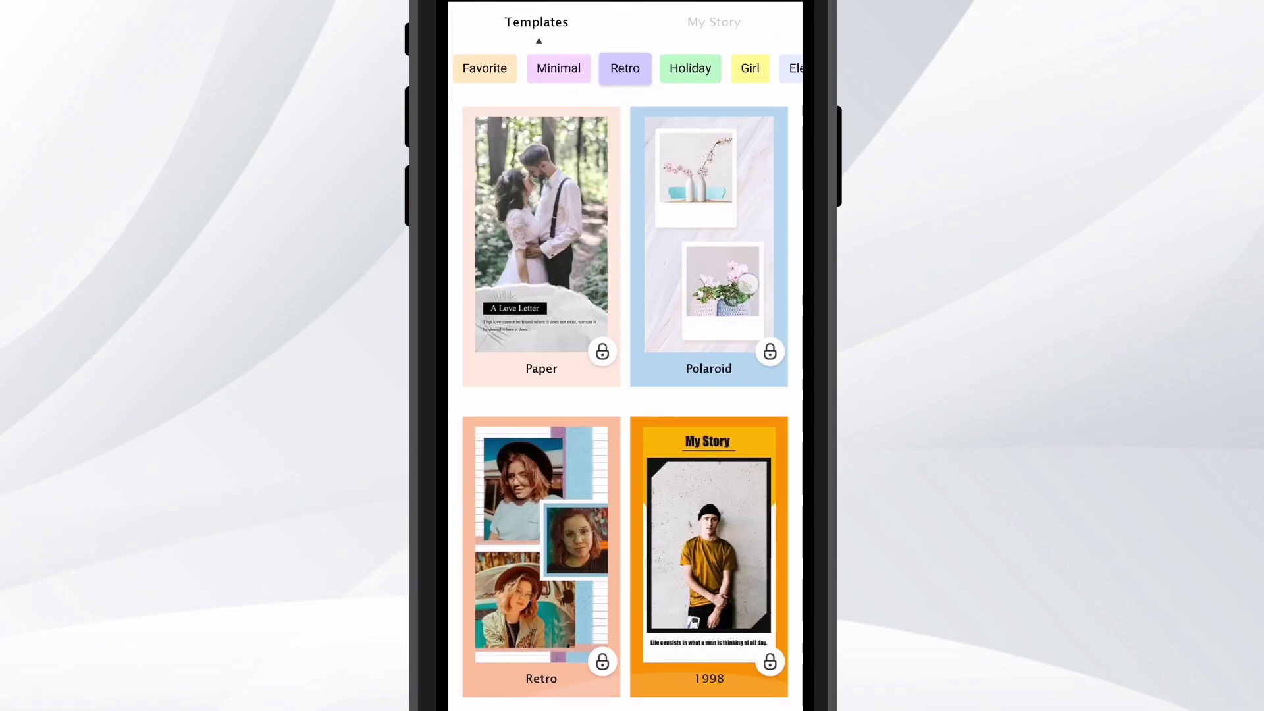
{"action": "scroll", "coordinate": [625, 329], "scroll_direction": "up", "scroll_amount": 10}
{"action": "left_click_drag", "start_coordinate": [716, 130], "coordinate": [634, 130]}
{"action": "left_click", "coordinate": [634, 129]}
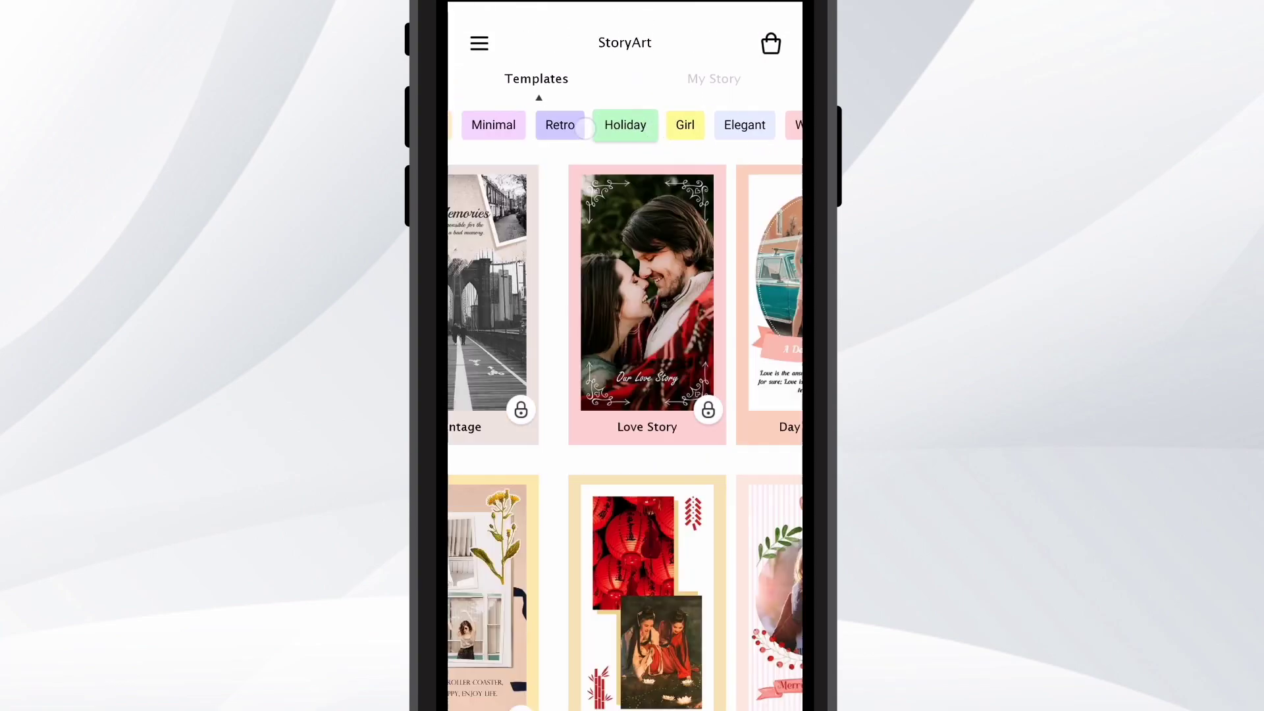
{"action": "scroll", "coordinate": [624, 395], "scroll_direction": "down", "scroll_amount": 5}
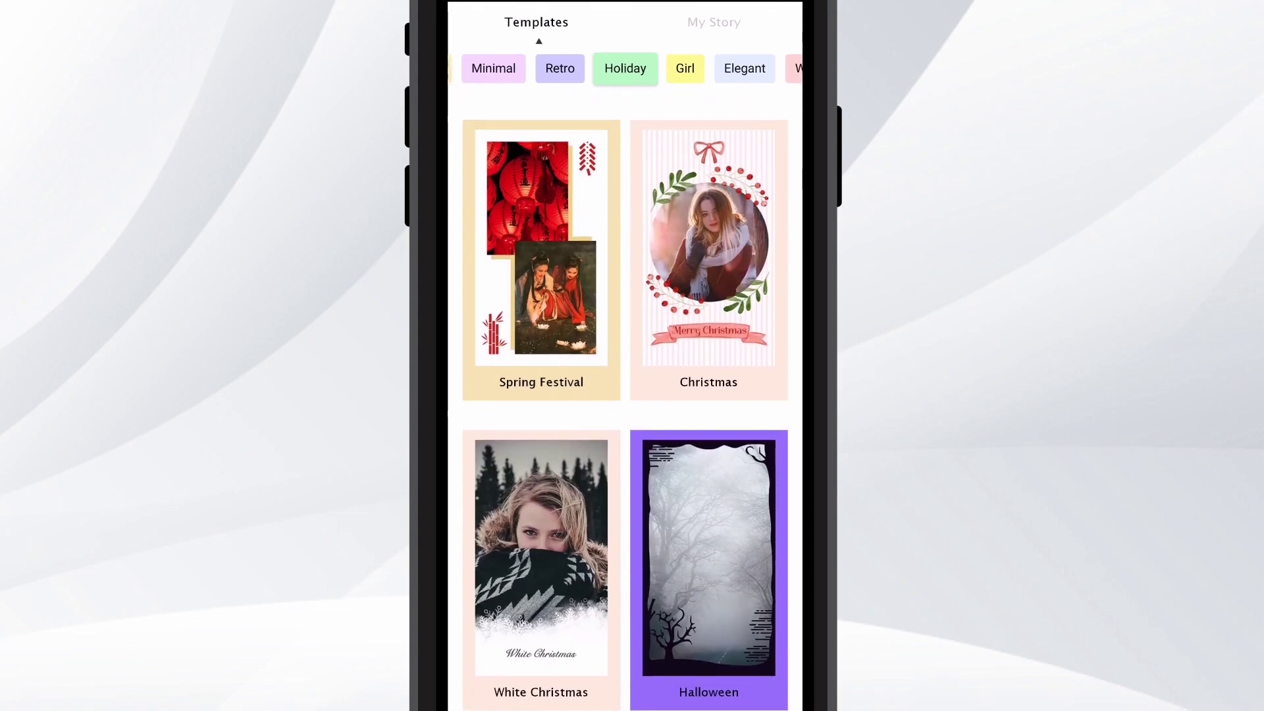
{"action": "left_click", "coordinate": [710, 264]}
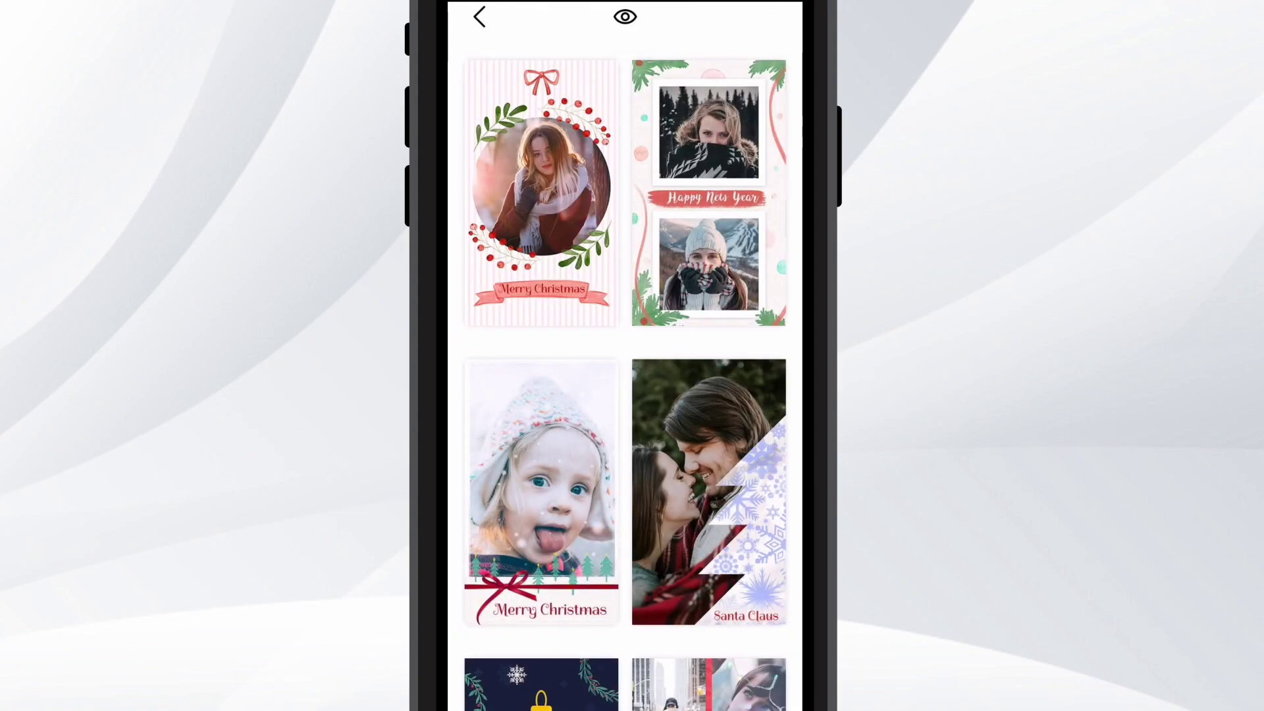
{"action": "scroll", "coordinate": [686, 378], "scroll_direction": "down", "scroll_amount": 1}
{"action": "scroll", "coordinate": [687, 379], "scroll_direction": "down", "scroll_amount": 4}
{"action": "scroll", "coordinate": [692, 348], "scroll_direction": "down", "scroll_amount": 3}
{"action": "scroll", "coordinate": [625, 395], "scroll_direction": "down", "scroll_amount": 3}
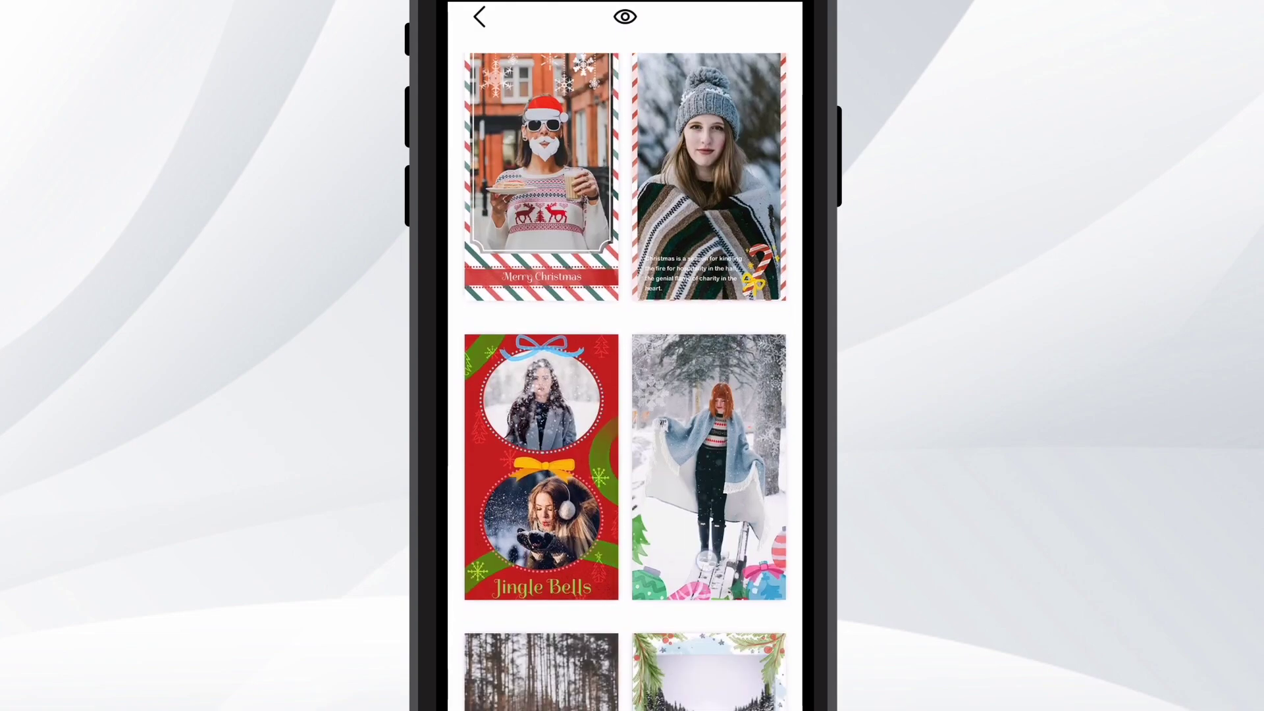
{"action": "left_click", "coordinate": [541, 181]}
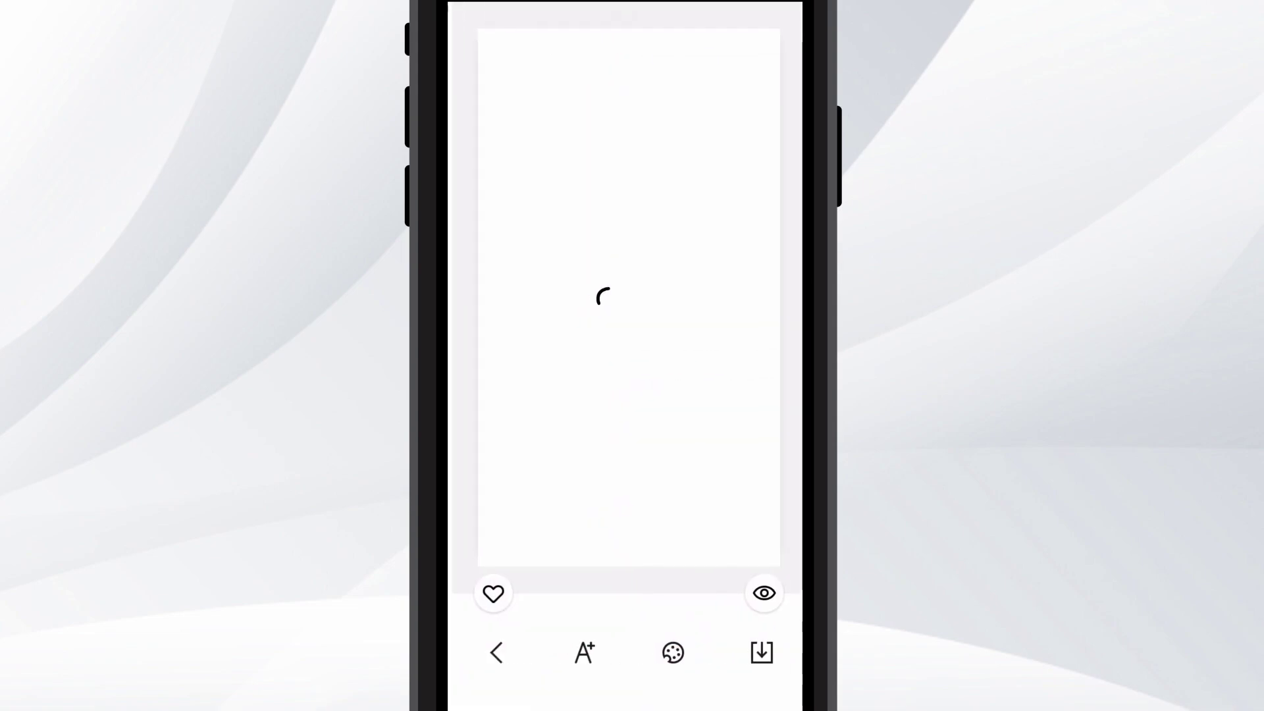
- Fill the template's photo frame with the hat photo using the SE2 filter, nudged slightly left
{"action": "left_click", "coordinate": [625, 254]}
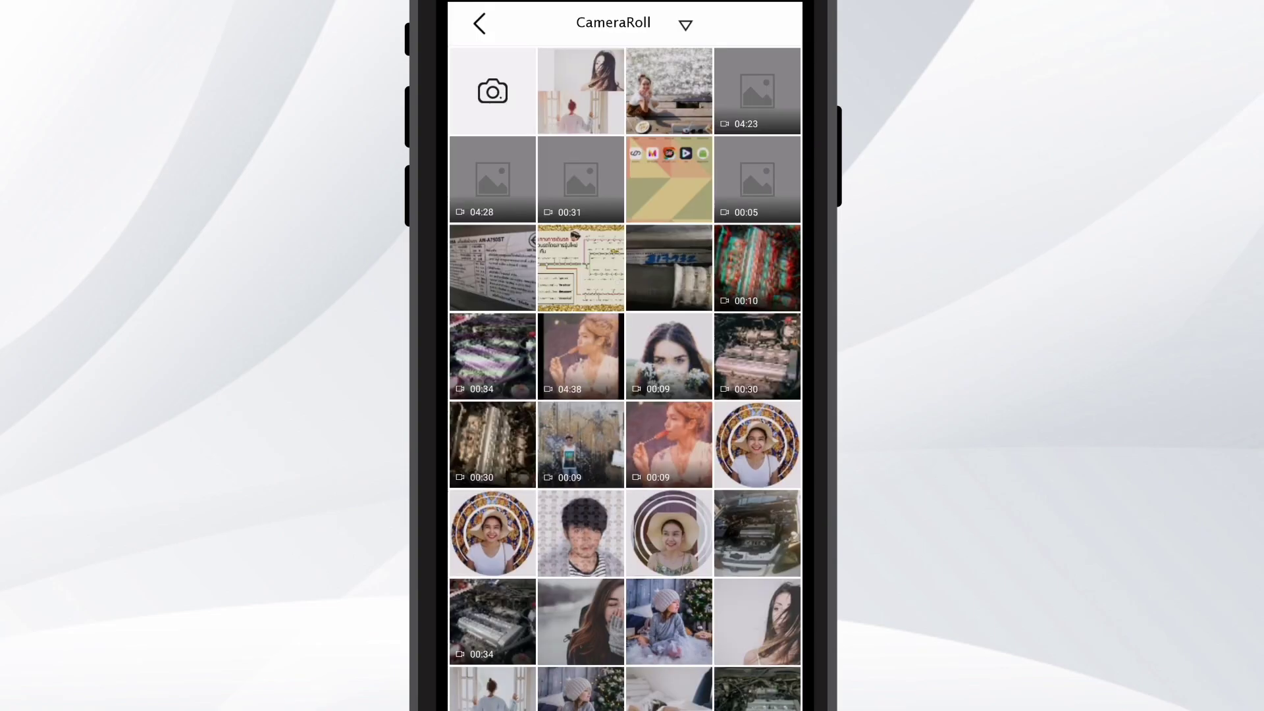
{"action": "scroll", "coordinate": [625, 379], "scroll_direction": "down", "scroll_amount": 5}
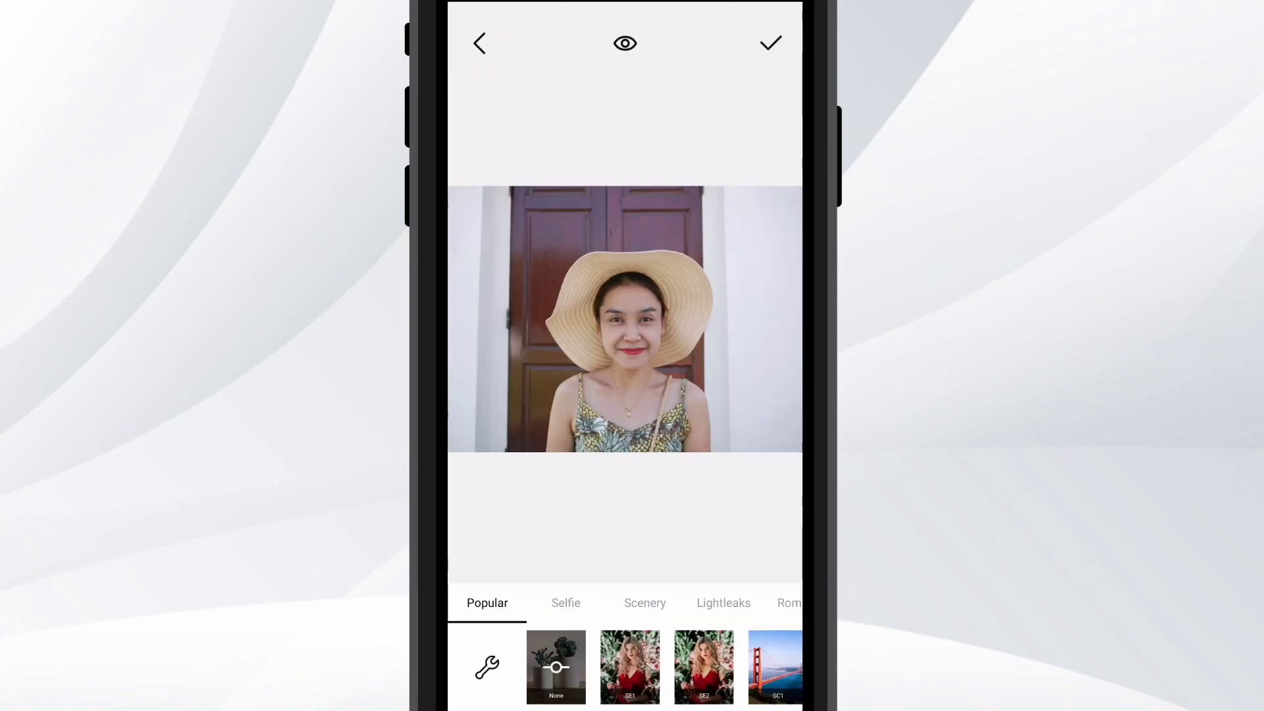
{"action": "left_click", "coordinate": [704, 667]}
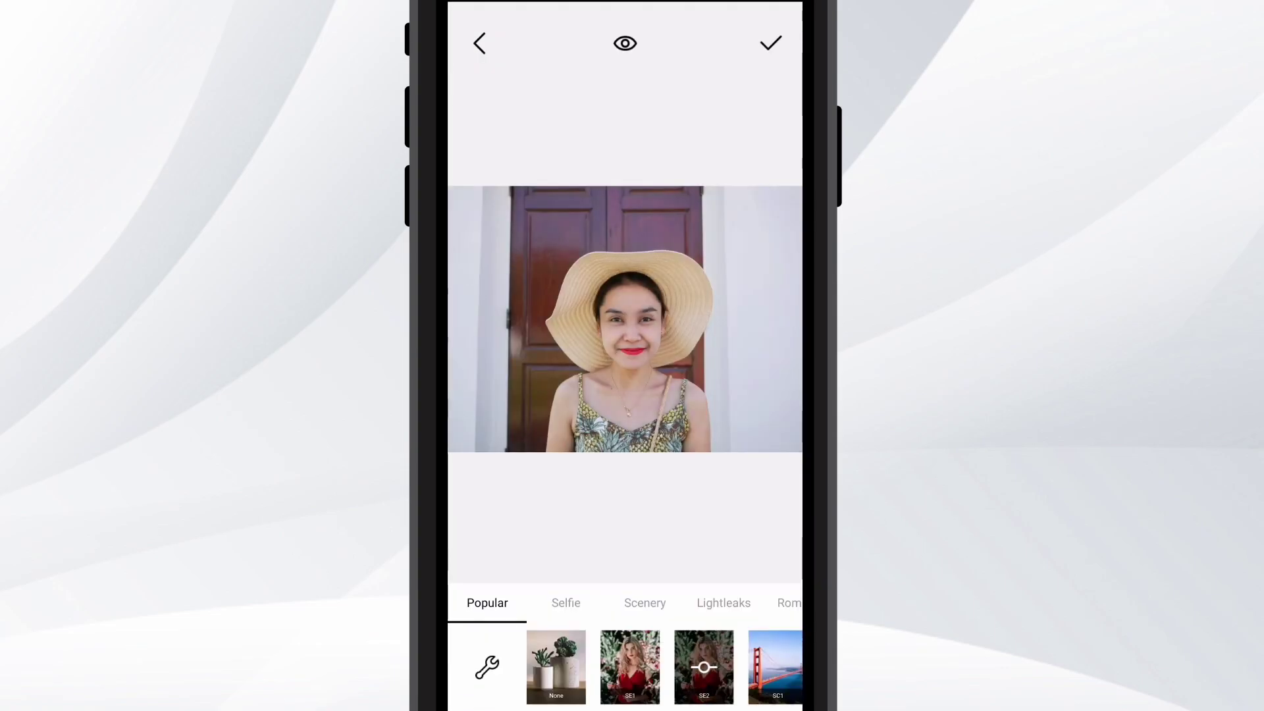
{"action": "left_click", "coordinate": [770, 42]}
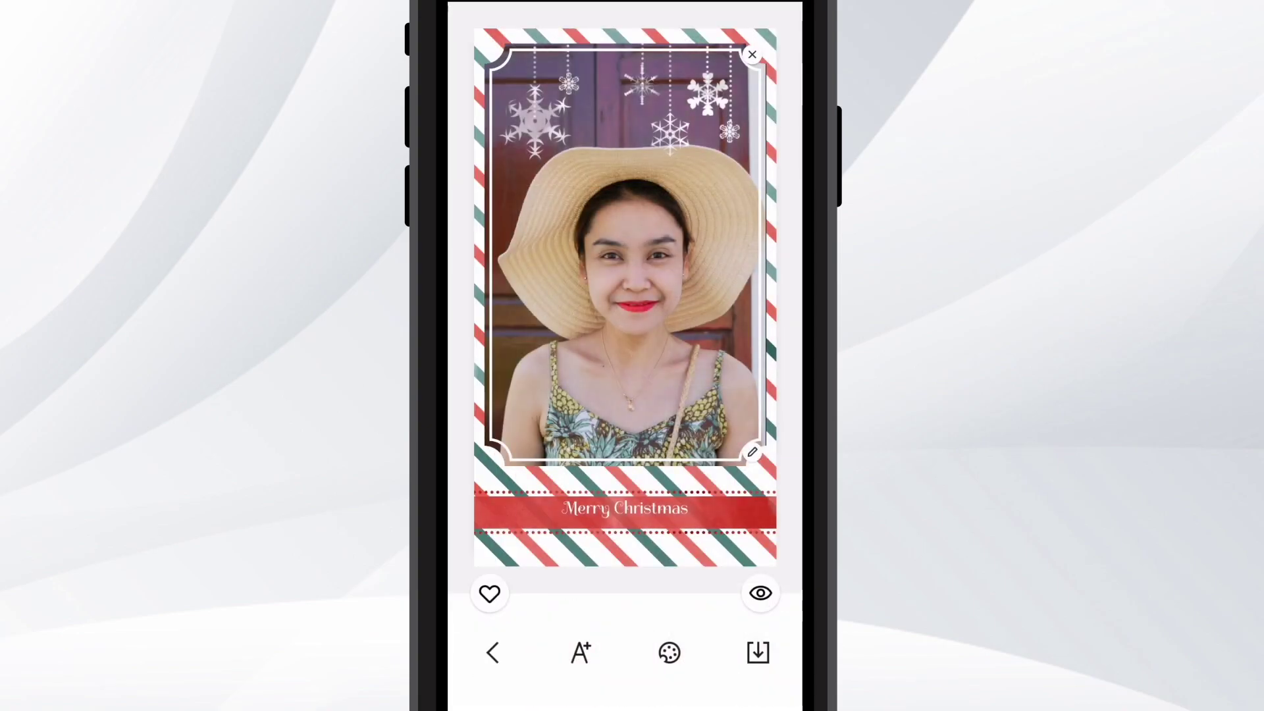
{"action": "left_click_drag", "start_coordinate": [682, 348], "coordinate": [673, 346]}
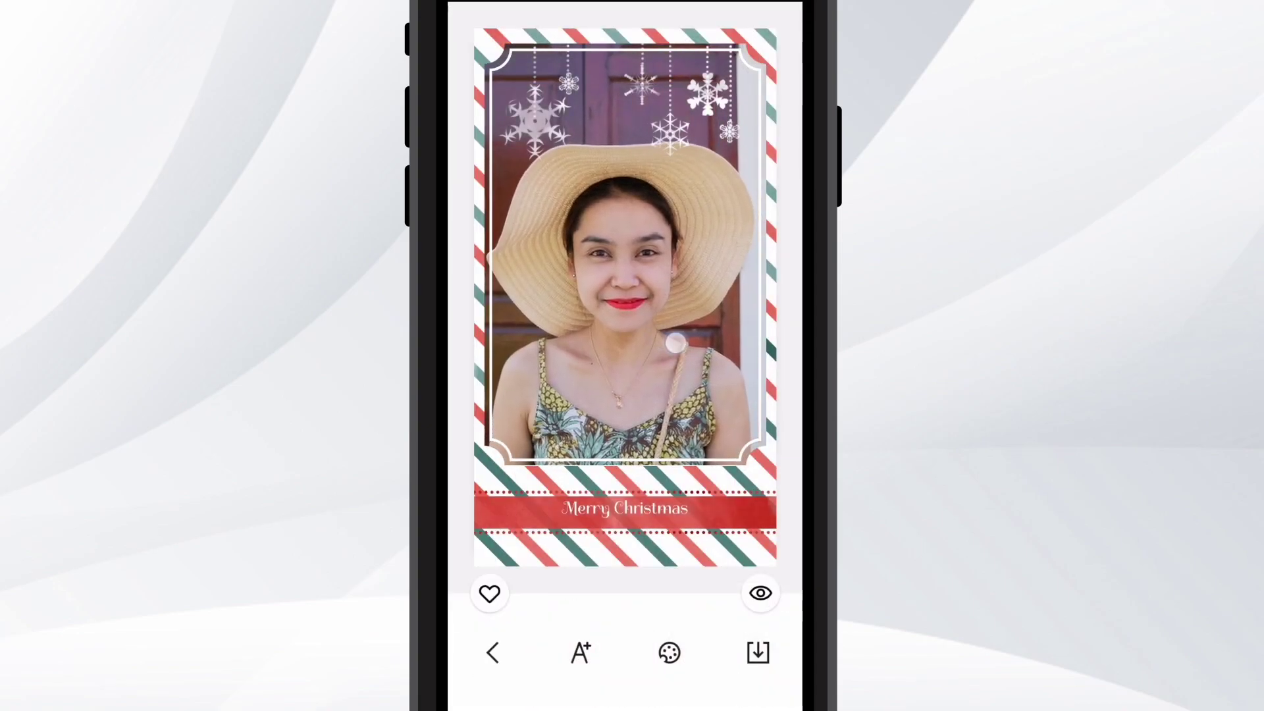
- Deselect the Merry Christmas text and save the story to the album as a JPG
{"action": "left_click", "coordinate": [666, 511]}
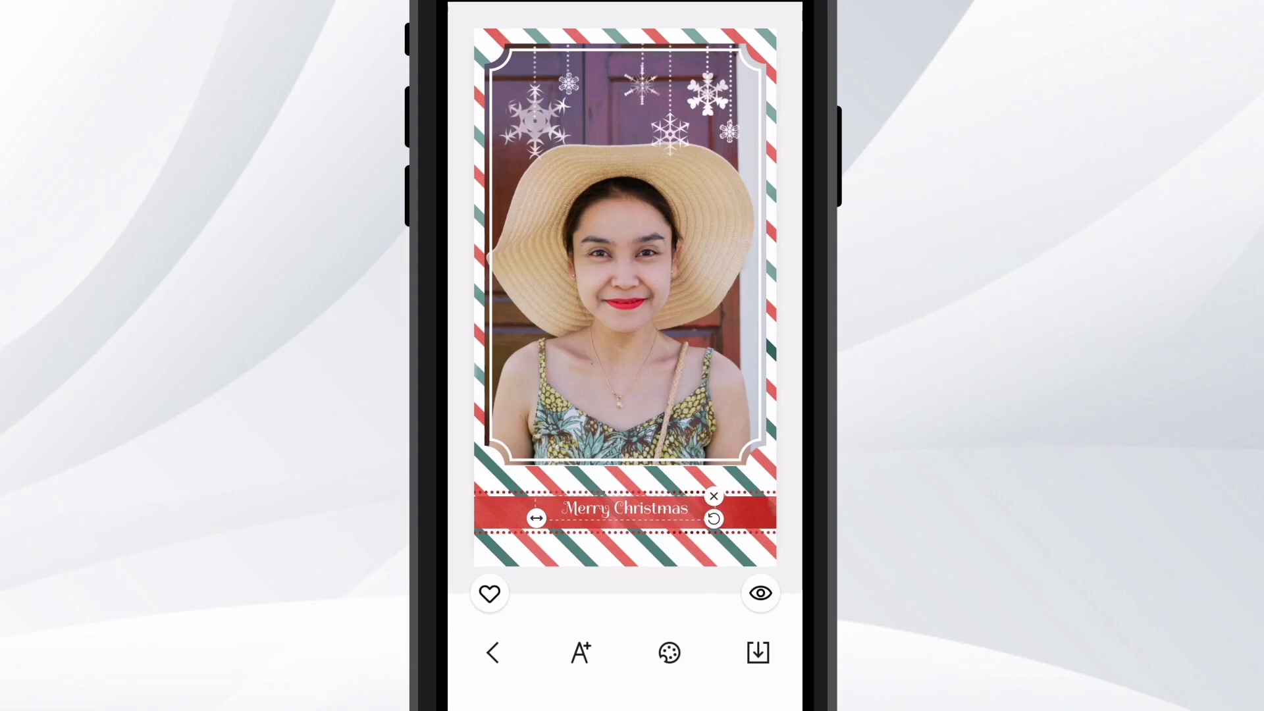
{"action": "left_click", "coordinate": [719, 579]}
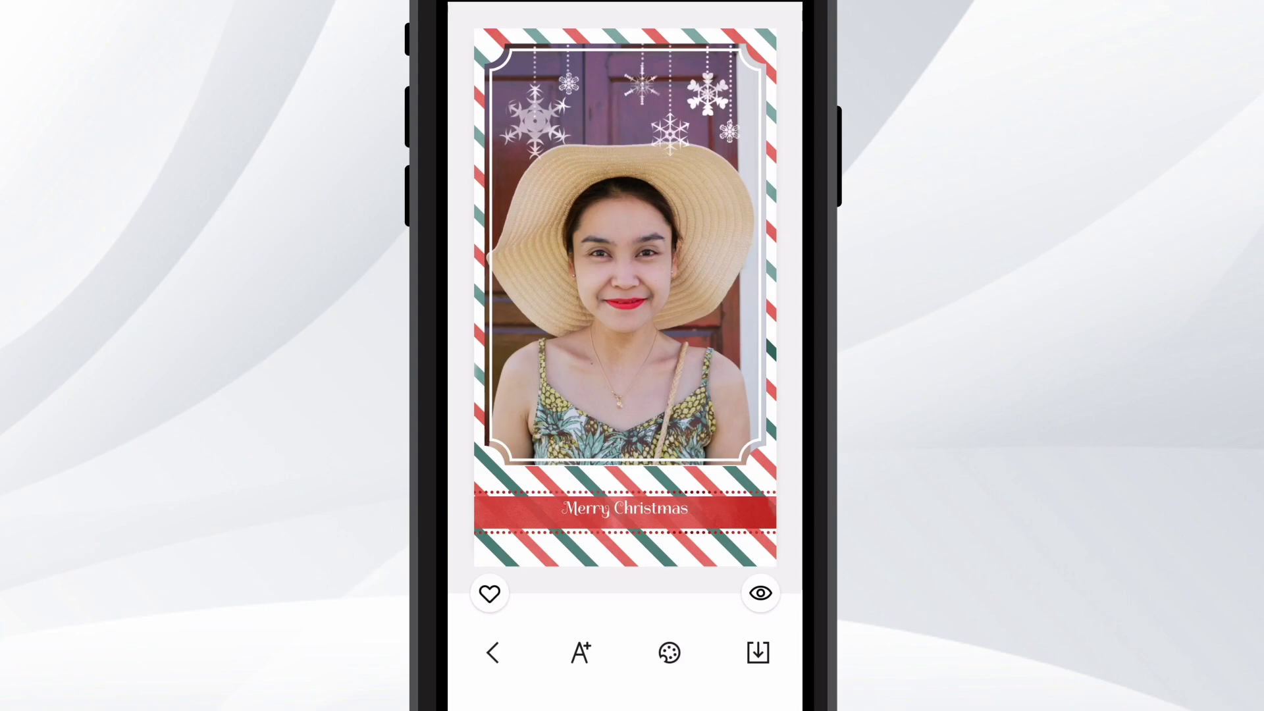
{"action": "left_click", "coordinate": [758, 652]}
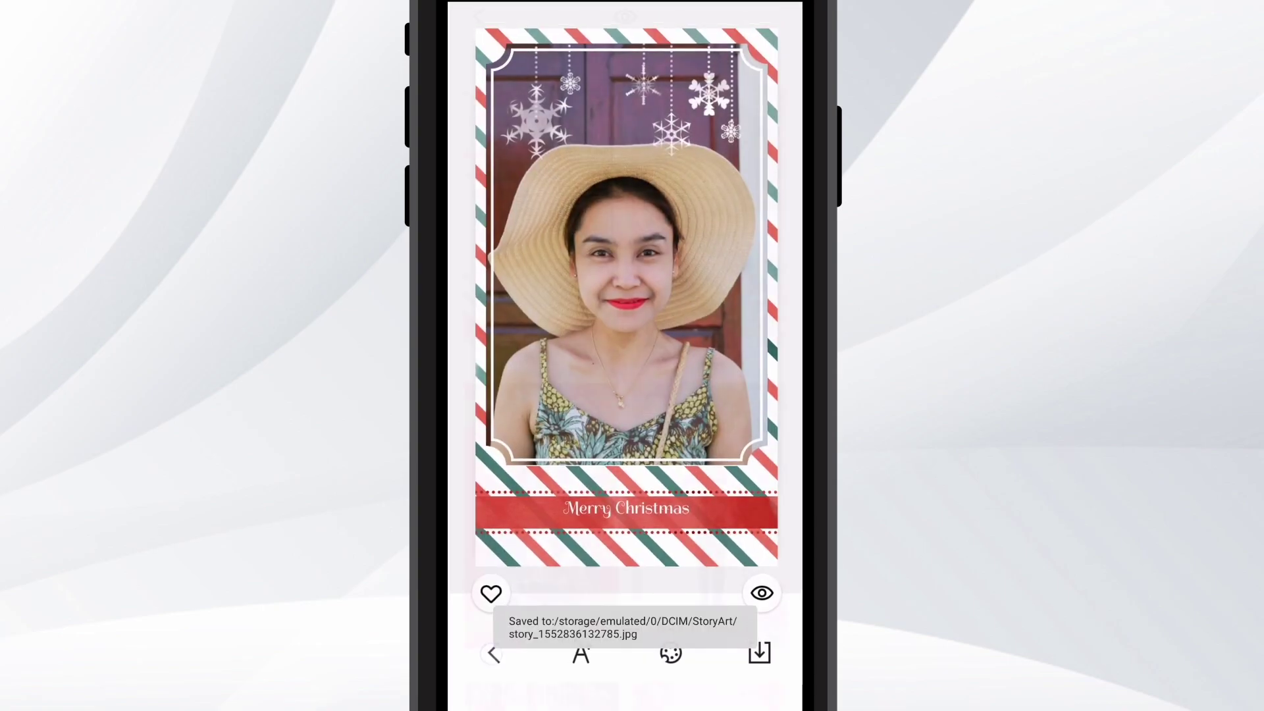
- Go back to Templates, pick the Fresh category, and look into the Ink set
{"action": "scroll", "coordinate": [717, 515], "scroll_direction": "down", "scroll_amount": 10}
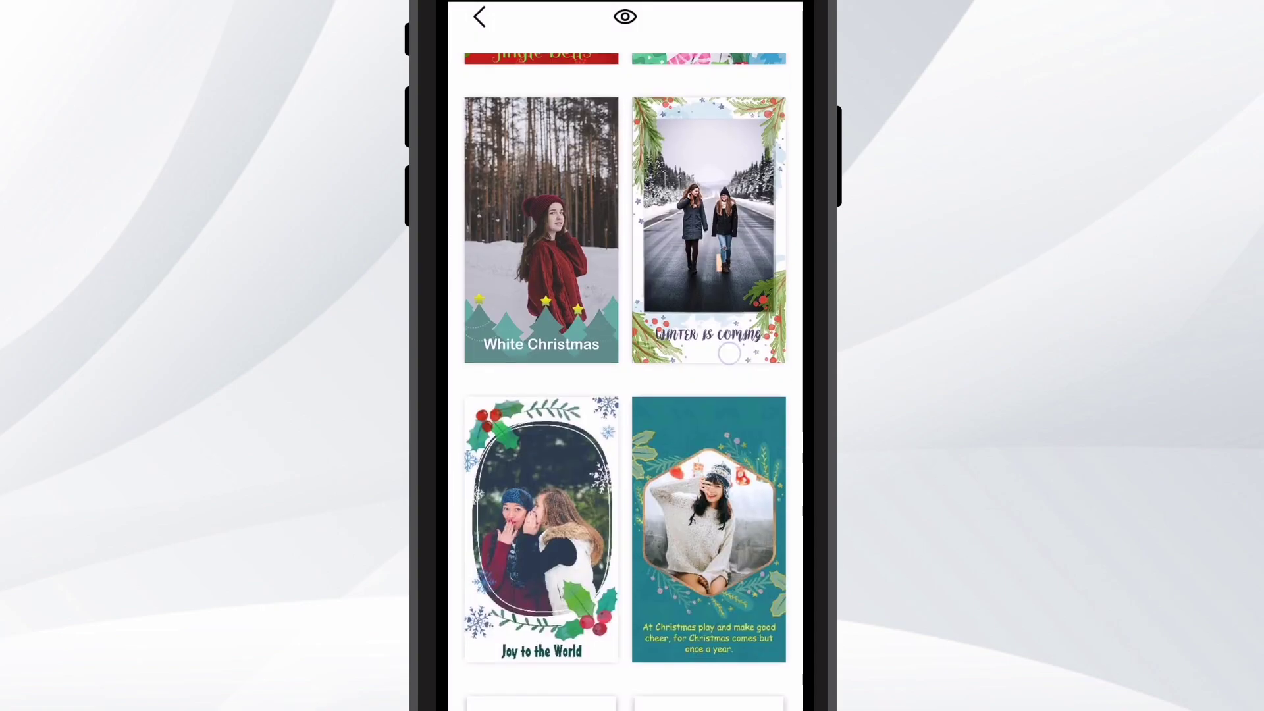
{"action": "scroll", "coordinate": [735, 587], "scroll_direction": "down", "scroll_amount": 10}
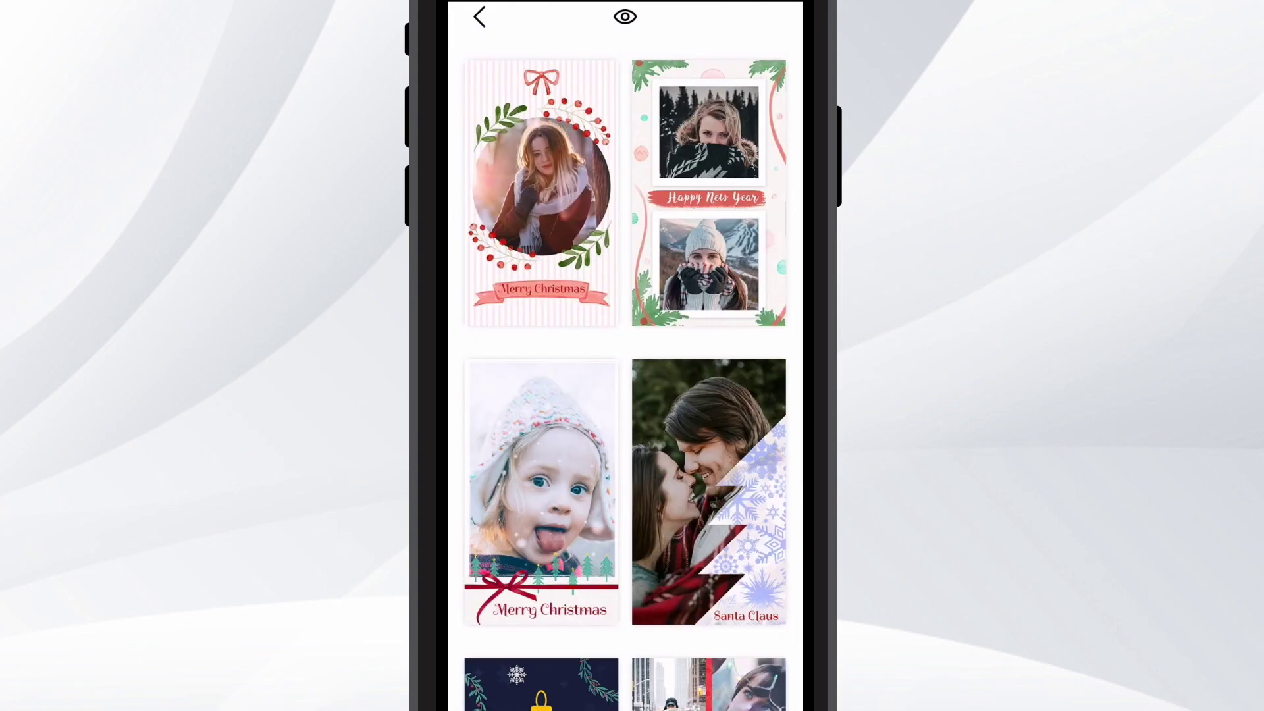
{"action": "left_click", "coordinate": [479, 16]}
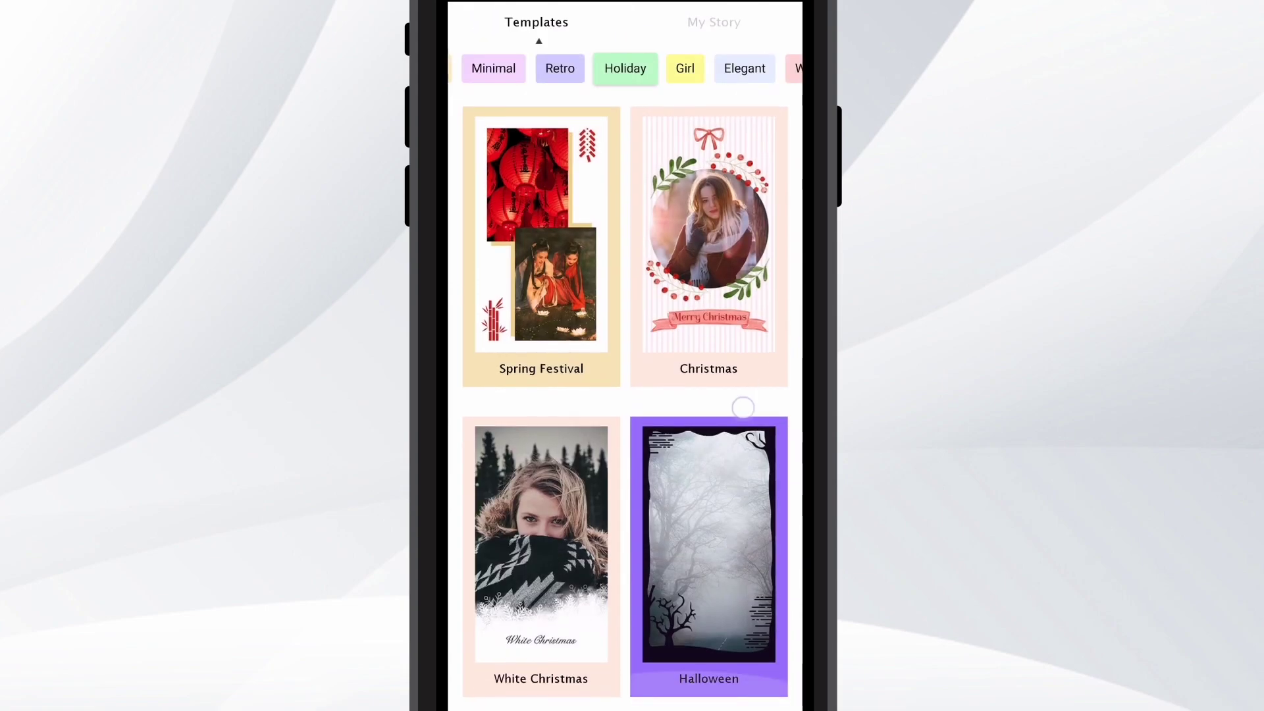
{"action": "scroll", "coordinate": [626, 395], "scroll_direction": "up", "scroll_amount": 5}
{"action": "left_click_drag", "start_coordinate": [725, 68], "coordinate": [513, 68]}
{"action": "left_click", "coordinate": [692, 68]}
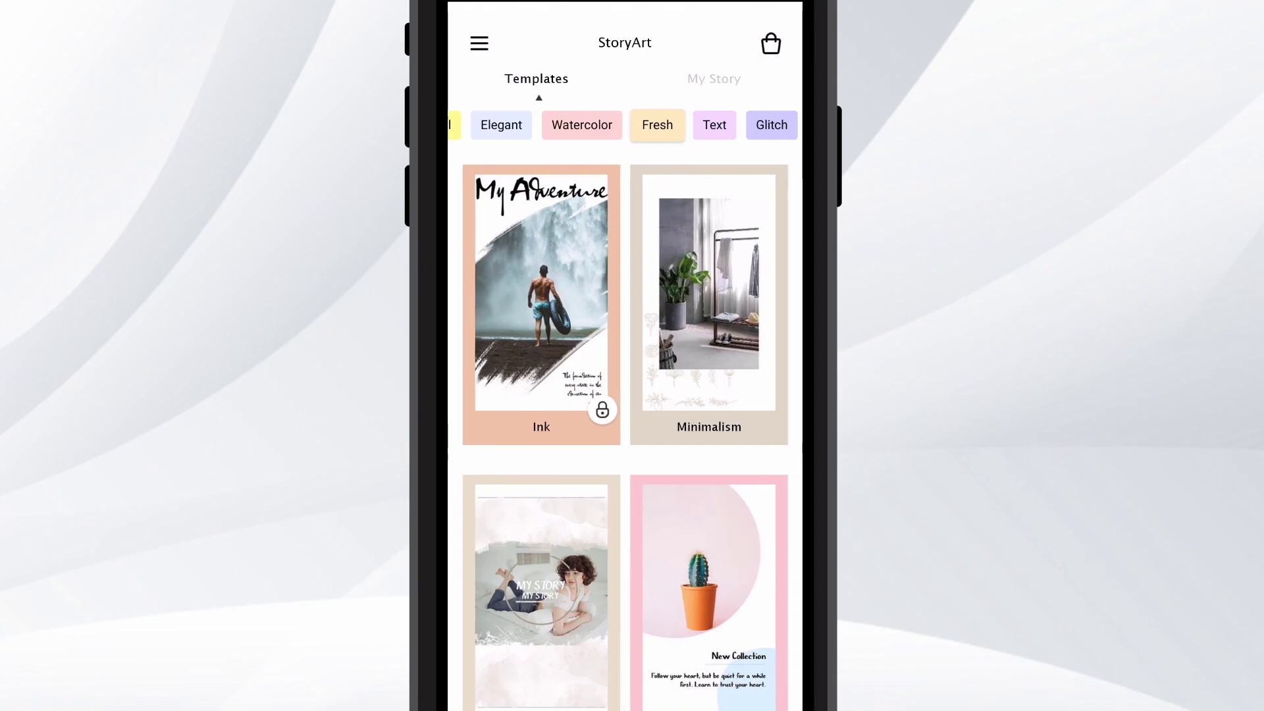
{"action": "scroll", "coordinate": [740, 567], "scroll_direction": "down", "scroll_amount": 5}
{"action": "scroll", "coordinate": [725, 324], "scroll_direction": "up", "scroll_amount": 5}
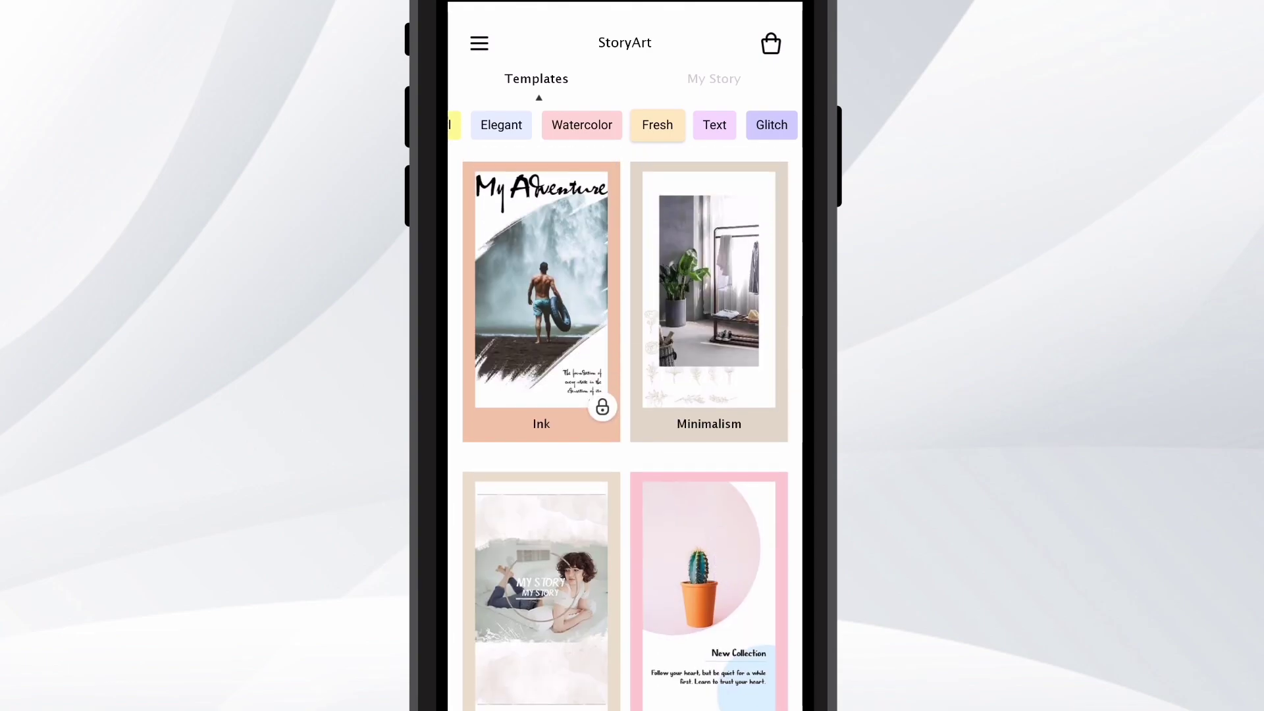
{"action": "left_click", "coordinate": [543, 263]}
{"action": "left_click", "coordinate": [511, 16]}
- Open the Graffiti set and choose its first DISCOVER design
{"action": "scroll", "coordinate": [765, 375], "scroll_direction": "down", "scroll_amount": 2}
{"action": "scroll", "coordinate": [765, 376], "scroll_direction": "down", "scroll_amount": 5}
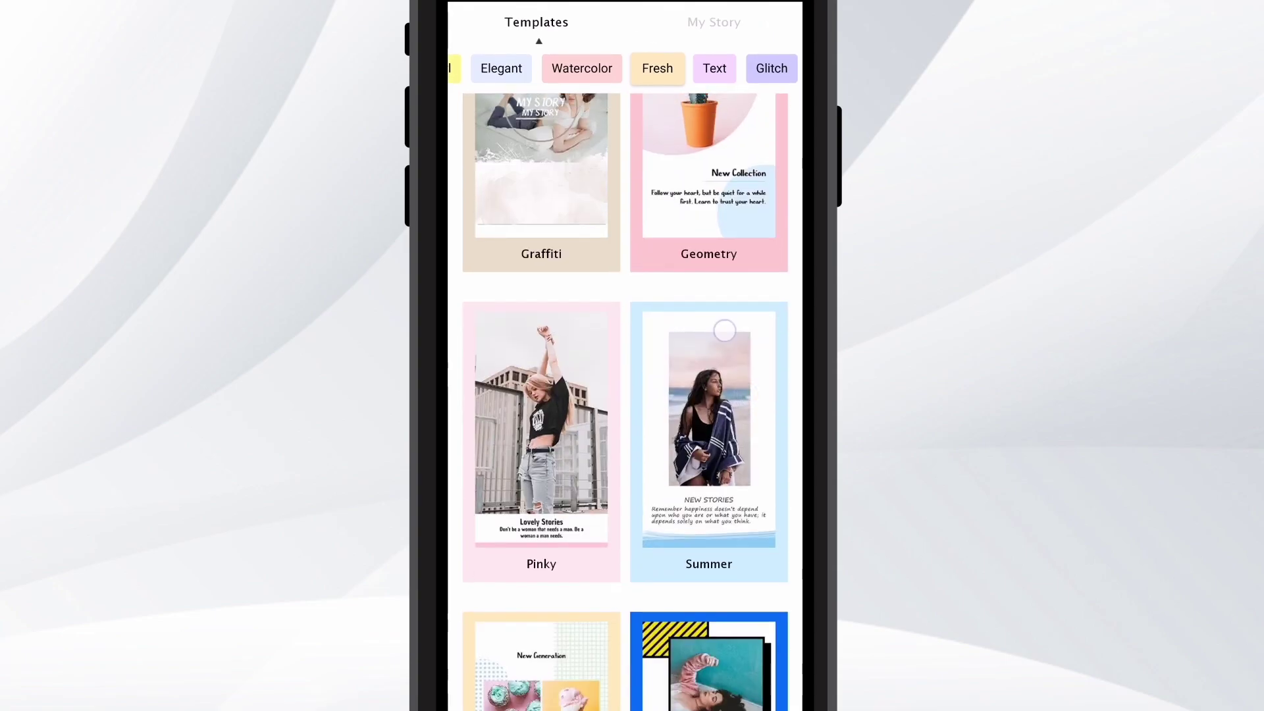
{"action": "scroll", "coordinate": [625, 395], "scroll_direction": "up", "scroll_amount": 2}
{"action": "left_click", "coordinate": [541, 283]}
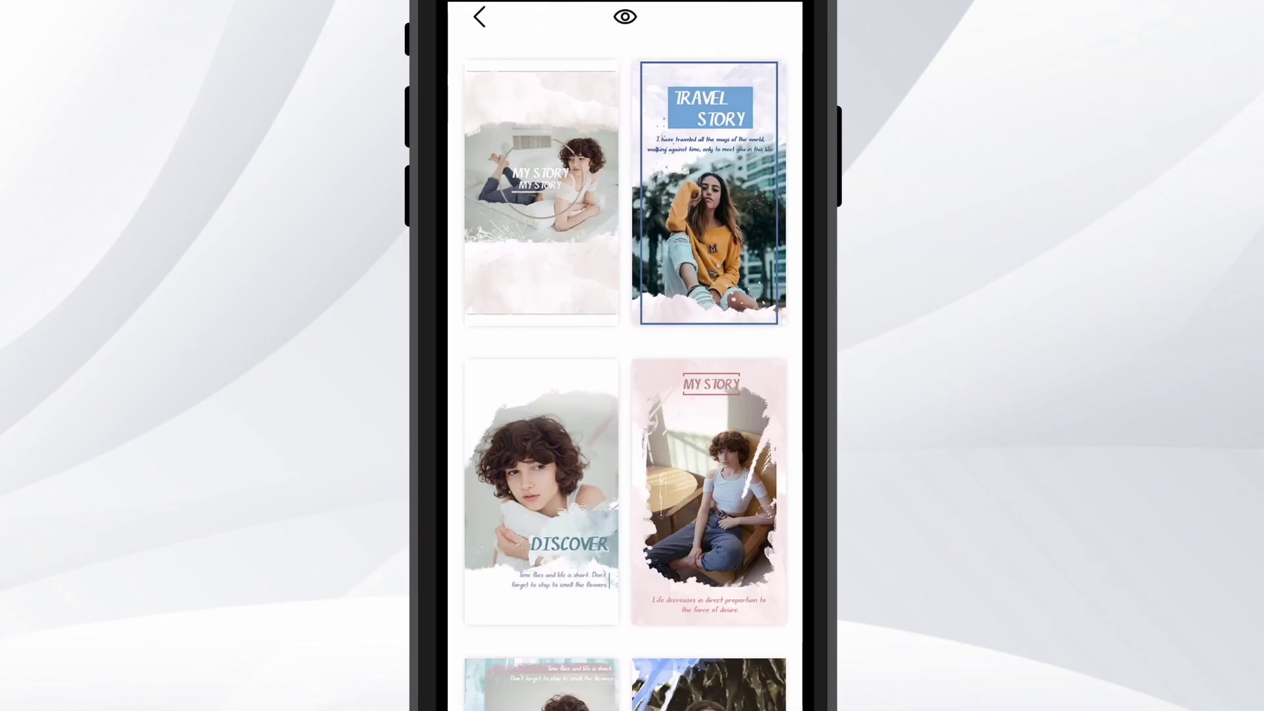
{"action": "scroll", "coordinate": [626, 382], "scroll_direction": "down", "scroll_amount": 3}
{"action": "scroll", "coordinate": [626, 381], "scroll_direction": "down", "scroll_amount": 2}
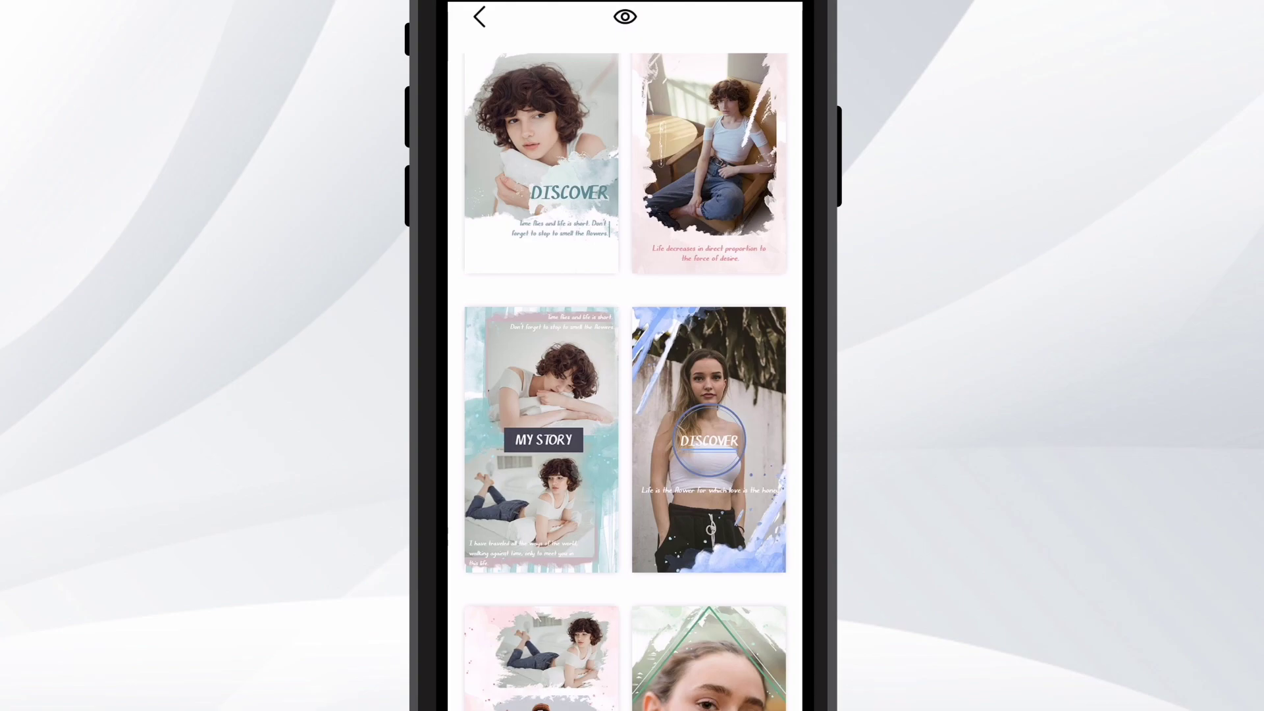
{"action": "left_click", "coordinate": [551, 135]}
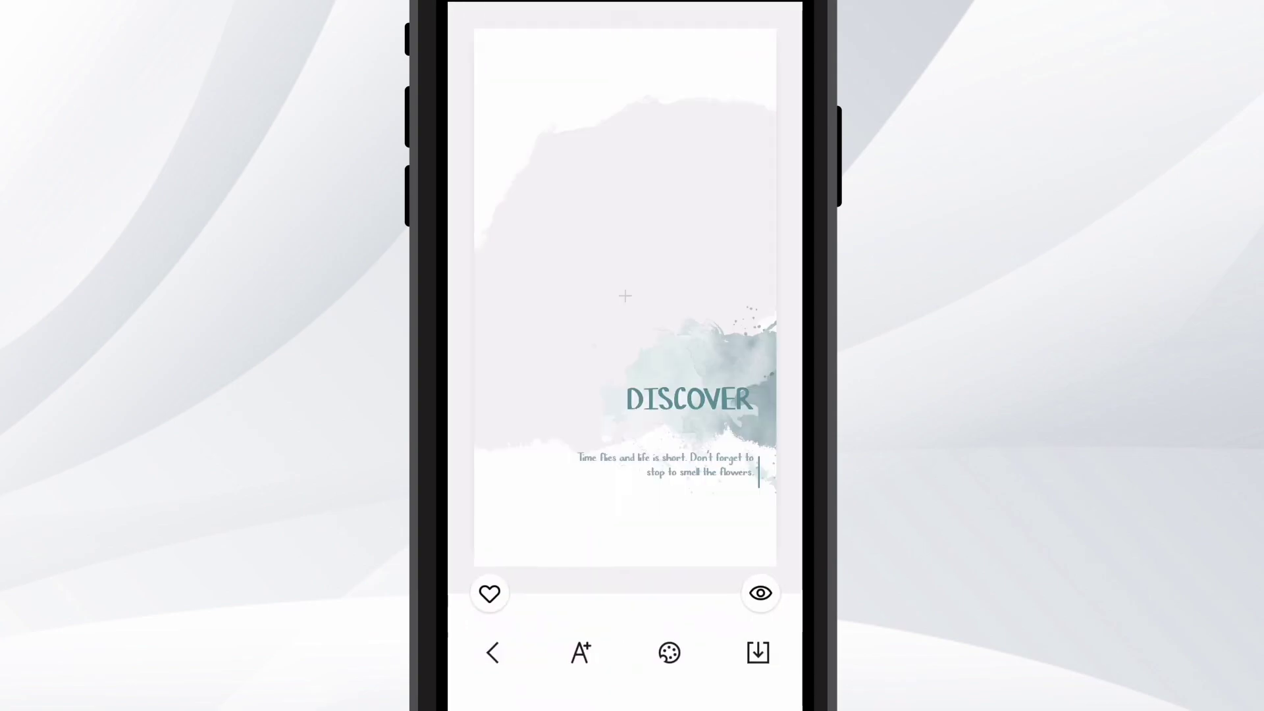
- Add the woman-in-hat photo from CameraRoll to the empty picture area
{"action": "left_click", "coordinate": [626, 296]}
{"action": "scroll", "coordinate": [714, 527], "scroll_direction": "down", "scroll_amount": 5}
{"action": "scroll", "coordinate": [708, 362], "scroll_direction": "down", "scroll_amount": 3}
{"action": "scroll", "coordinate": [708, 325], "scroll_direction": "down", "scroll_amount": 5}
{"action": "left_click", "coordinate": [493, 198]}
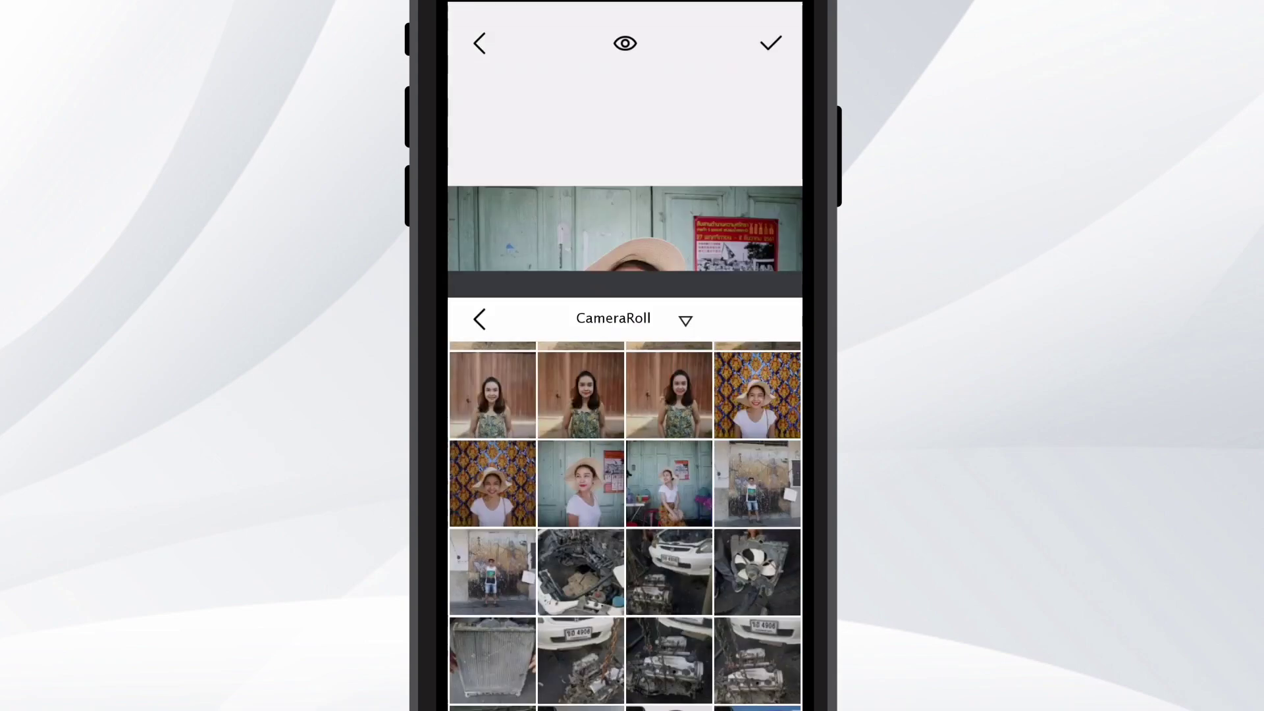
- Apply the SE2 filter at strength 47, confirm, and shift the photo left in the torn frame
{"action": "left_click", "coordinate": [704, 667]}
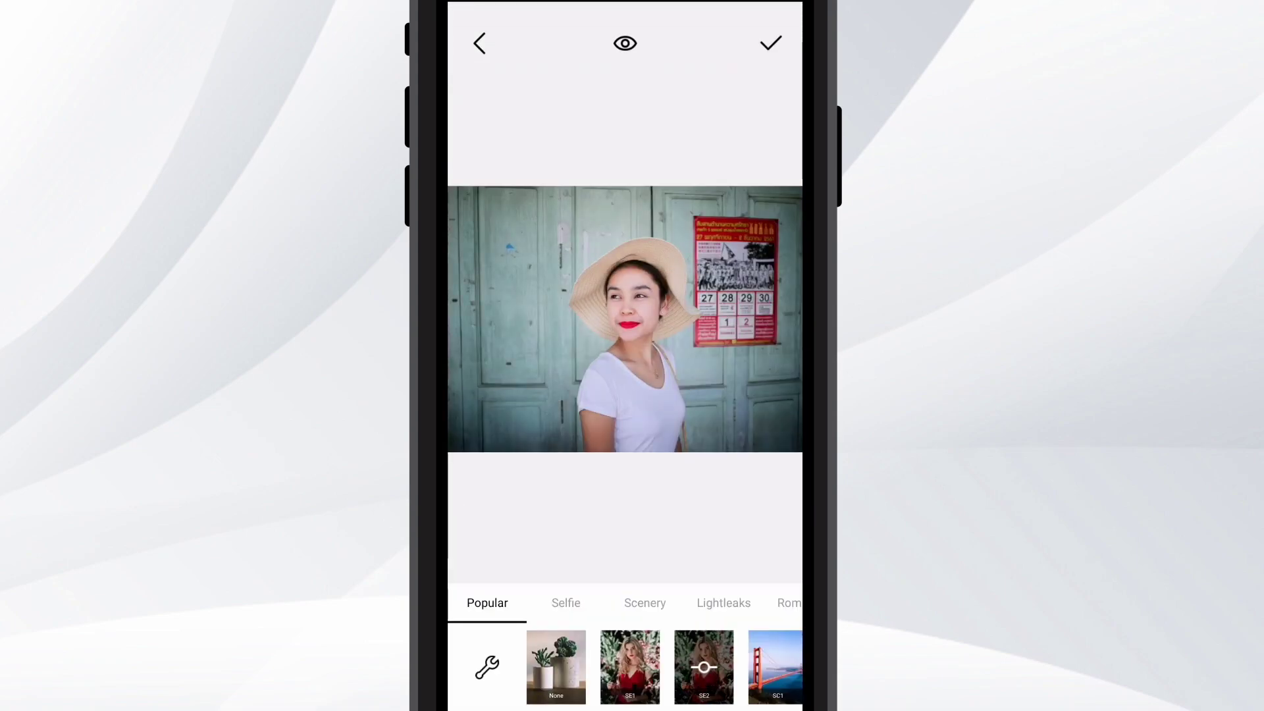
{"action": "left_click", "coordinate": [704, 667]}
{"action": "left_click_drag", "start_coordinate": [764, 652], "coordinate": [616, 652]}
{"action": "left_click", "coordinate": [771, 42]}
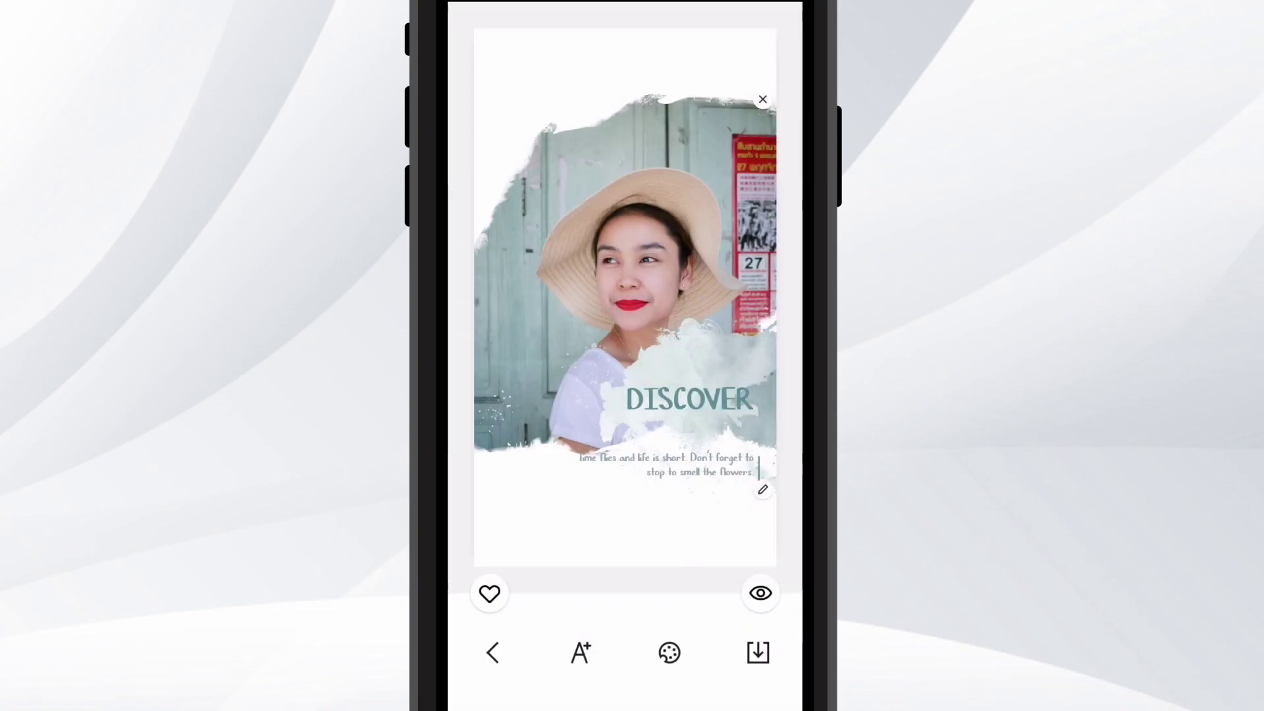
{"action": "left_click_drag", "start_coordinate": [675, 277], "coordinate": [634, 273]}
- Open the DISCOVER heading for editing and switch to styling the quote text
{"action": "left_click", "coordinate": [708, 399]}
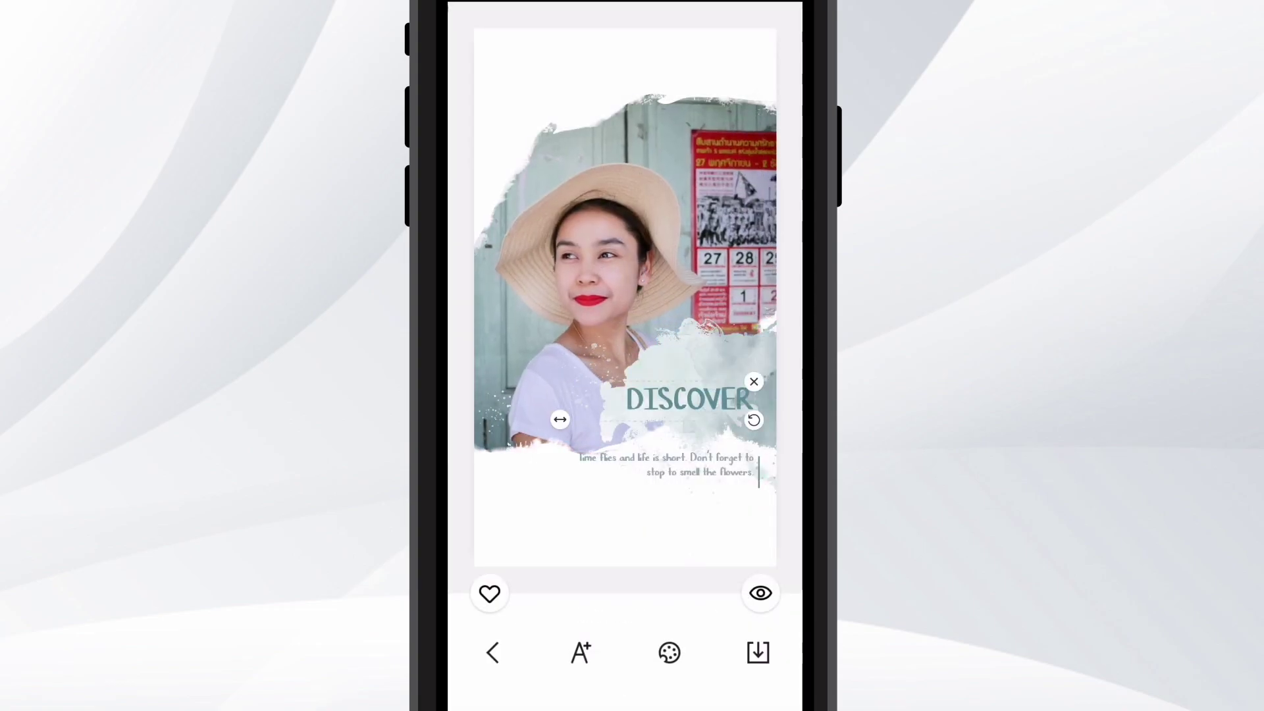
{"action": "left_click", "coordinate": [692, 402]}
{"action": "left_click", "coordinate": [713, 340]}
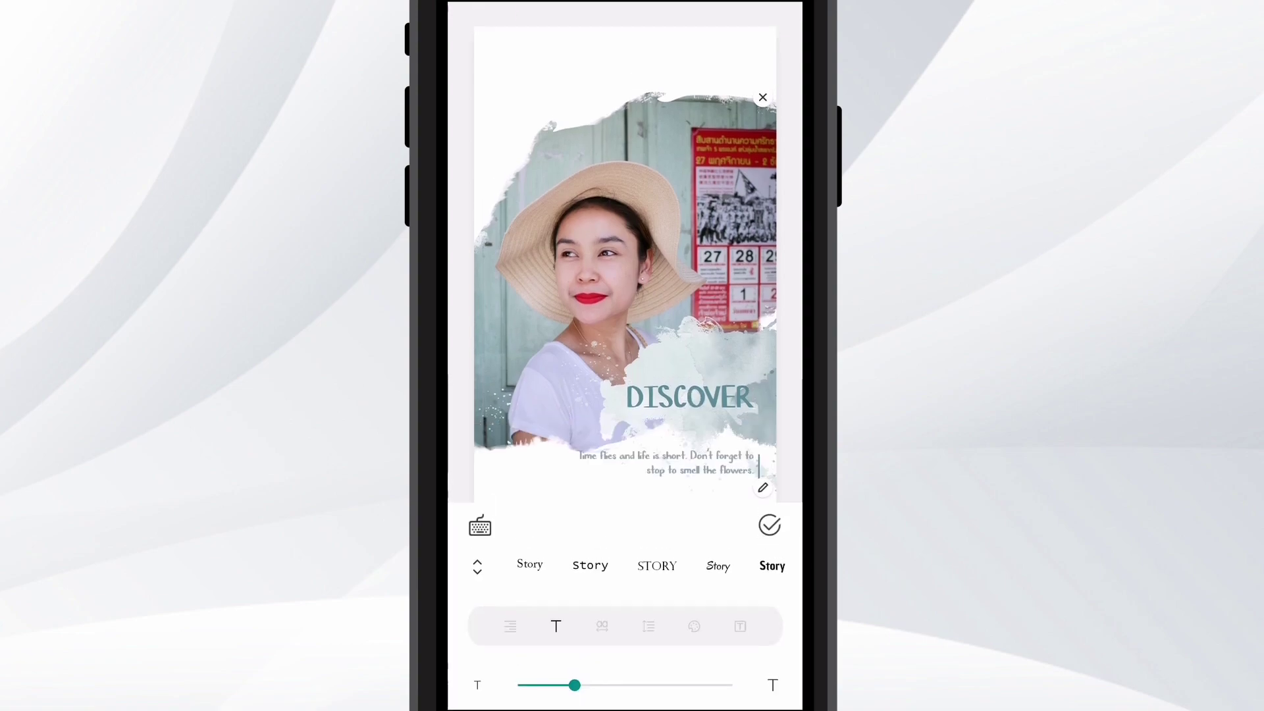
- Shrink the quote paragraph under DISCOVER slightly with the size slider, then deselect
{"action": "left_click_drag", "start_coordinate": [574, 687], "coordinate": [539, 687]}
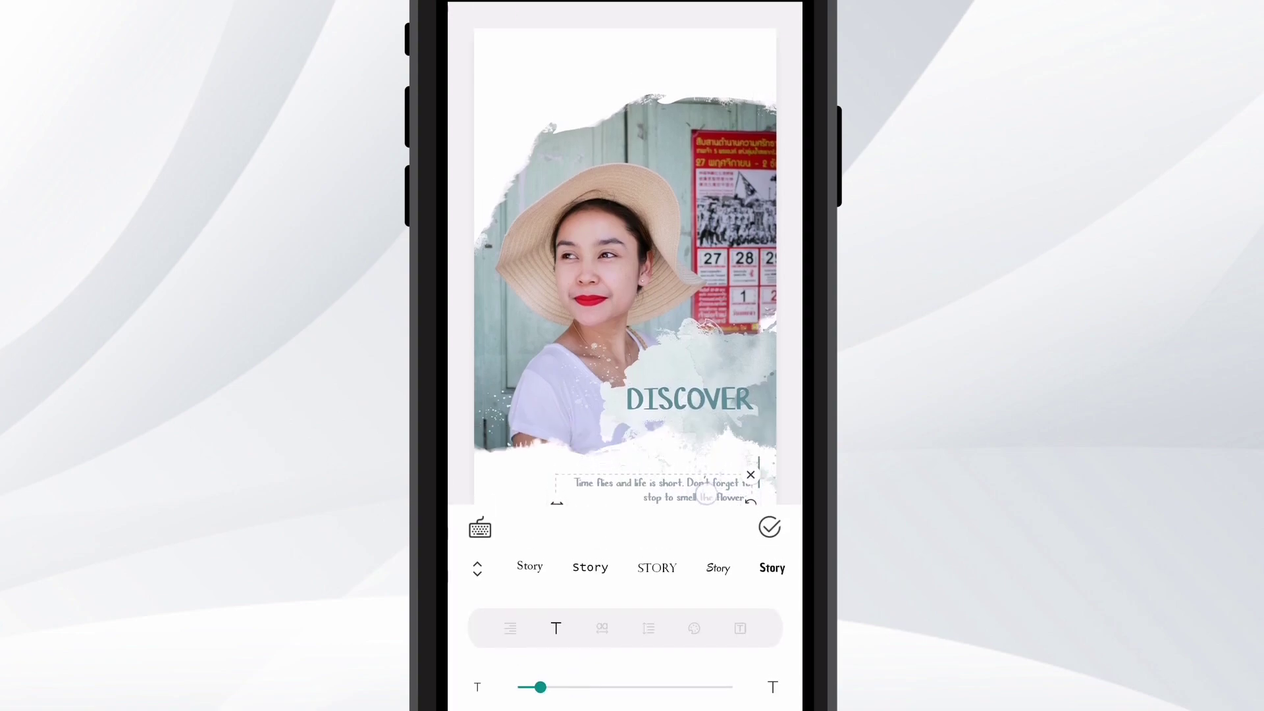
{"action": "left_click", "coordinate": [626, 263]}
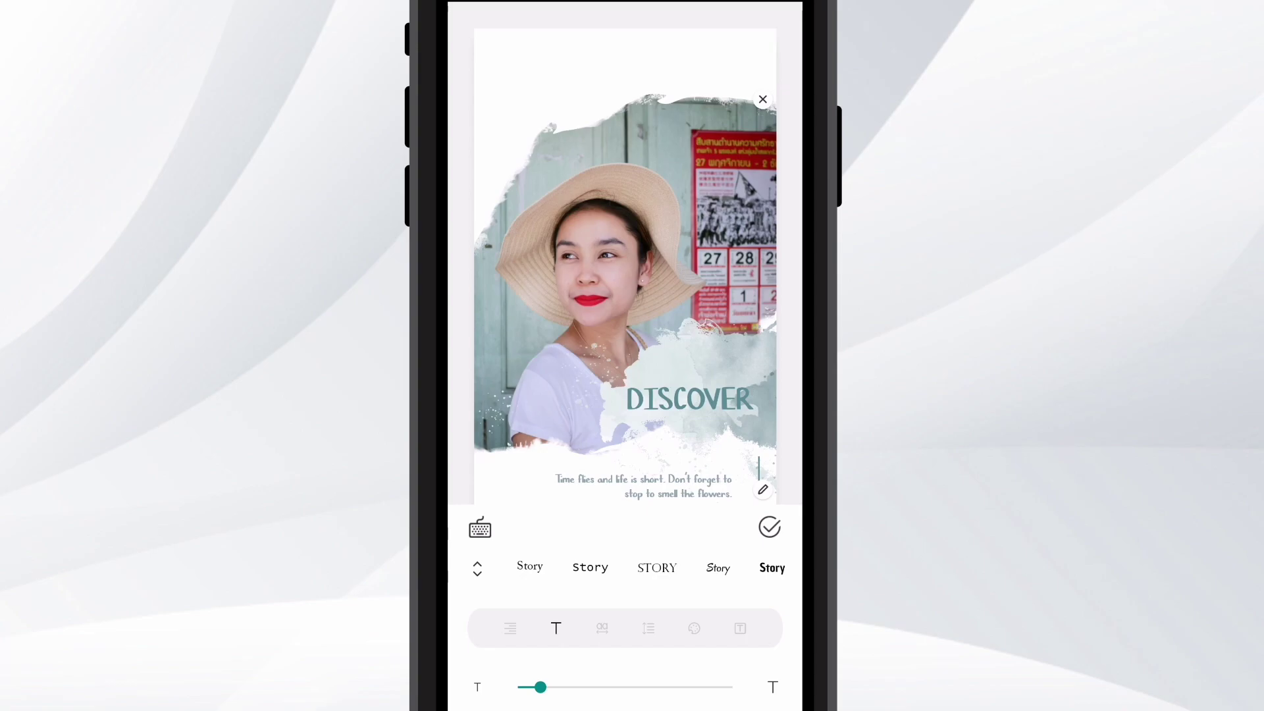
{"action": "left_click", "coordinate": [611, 306]}
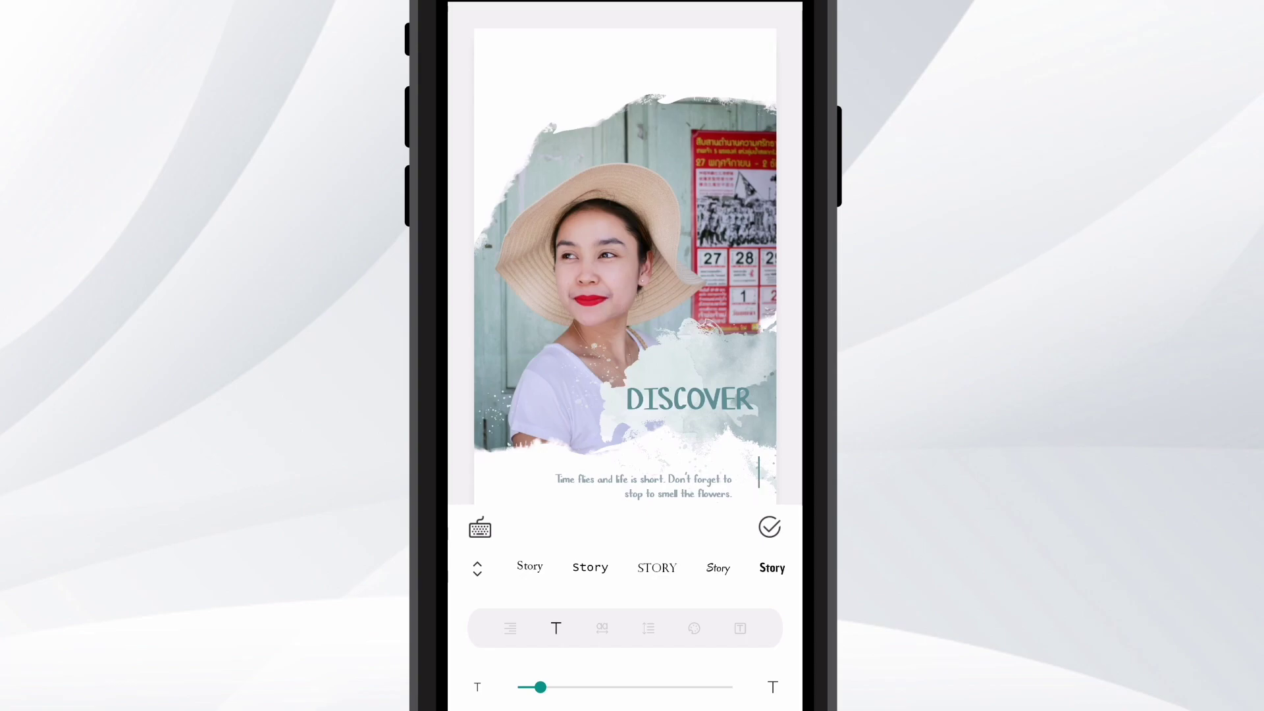